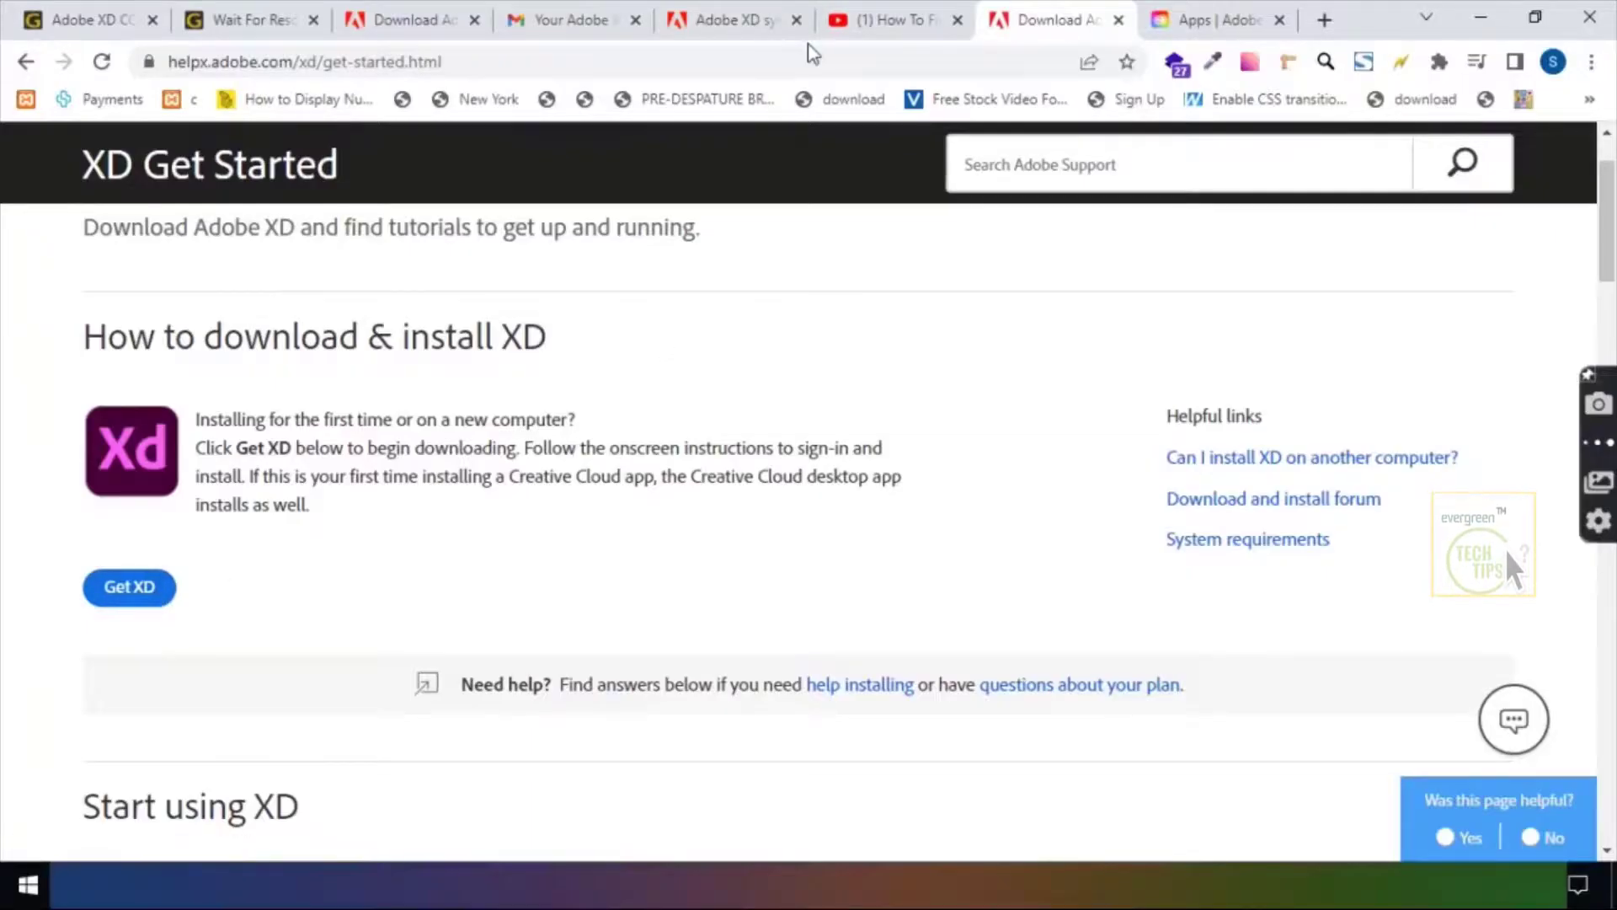
Return to the Adobe XD download page and restart the XD installer download.
{"action": "left_click", "coordinate": [407, 17]}
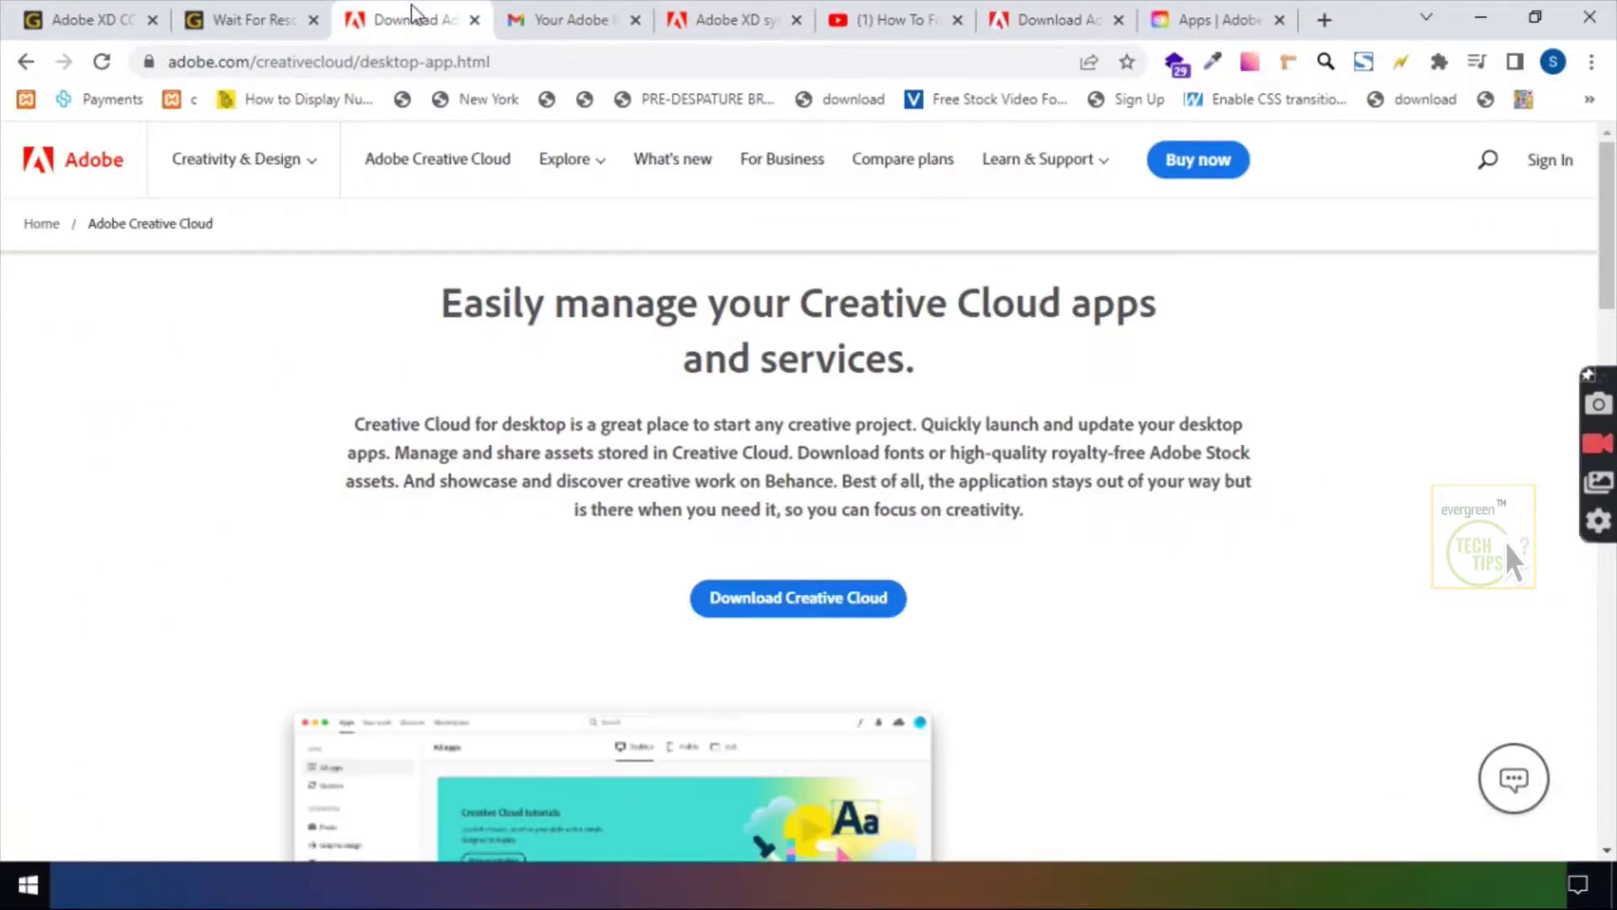
{"action": "left_click", "coordinate": [213, 12]}
{"action": "left_click", "coordinate": [1212, 19]}
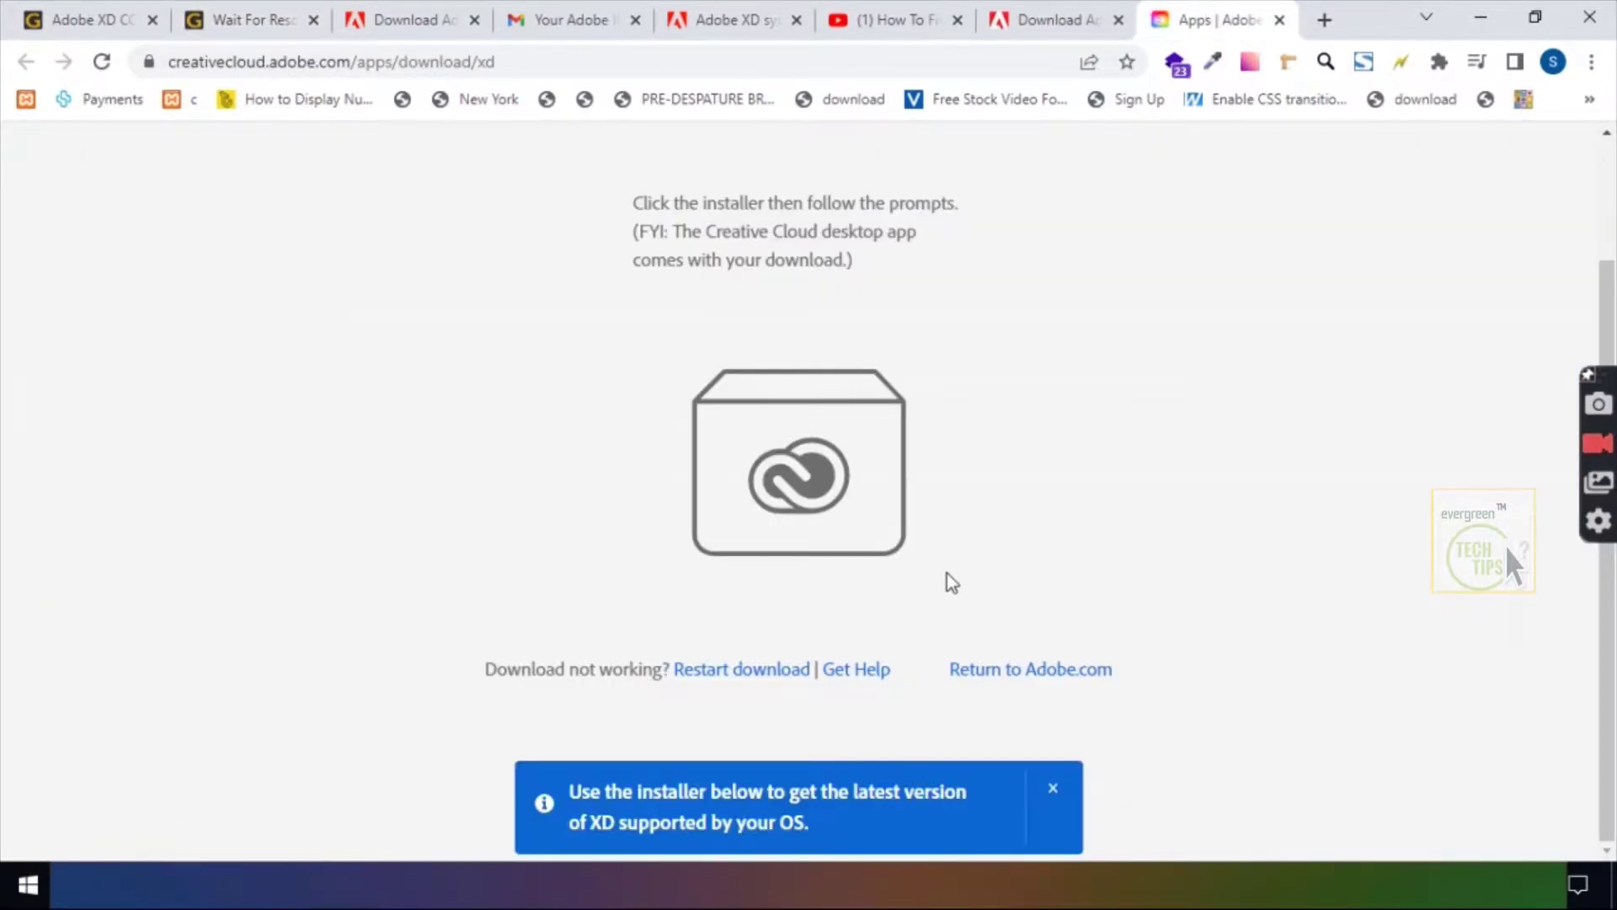
{"action": "scroll", "coordinate": [951, 583], "scroll_direction": "up", "scroll_amount": 2}
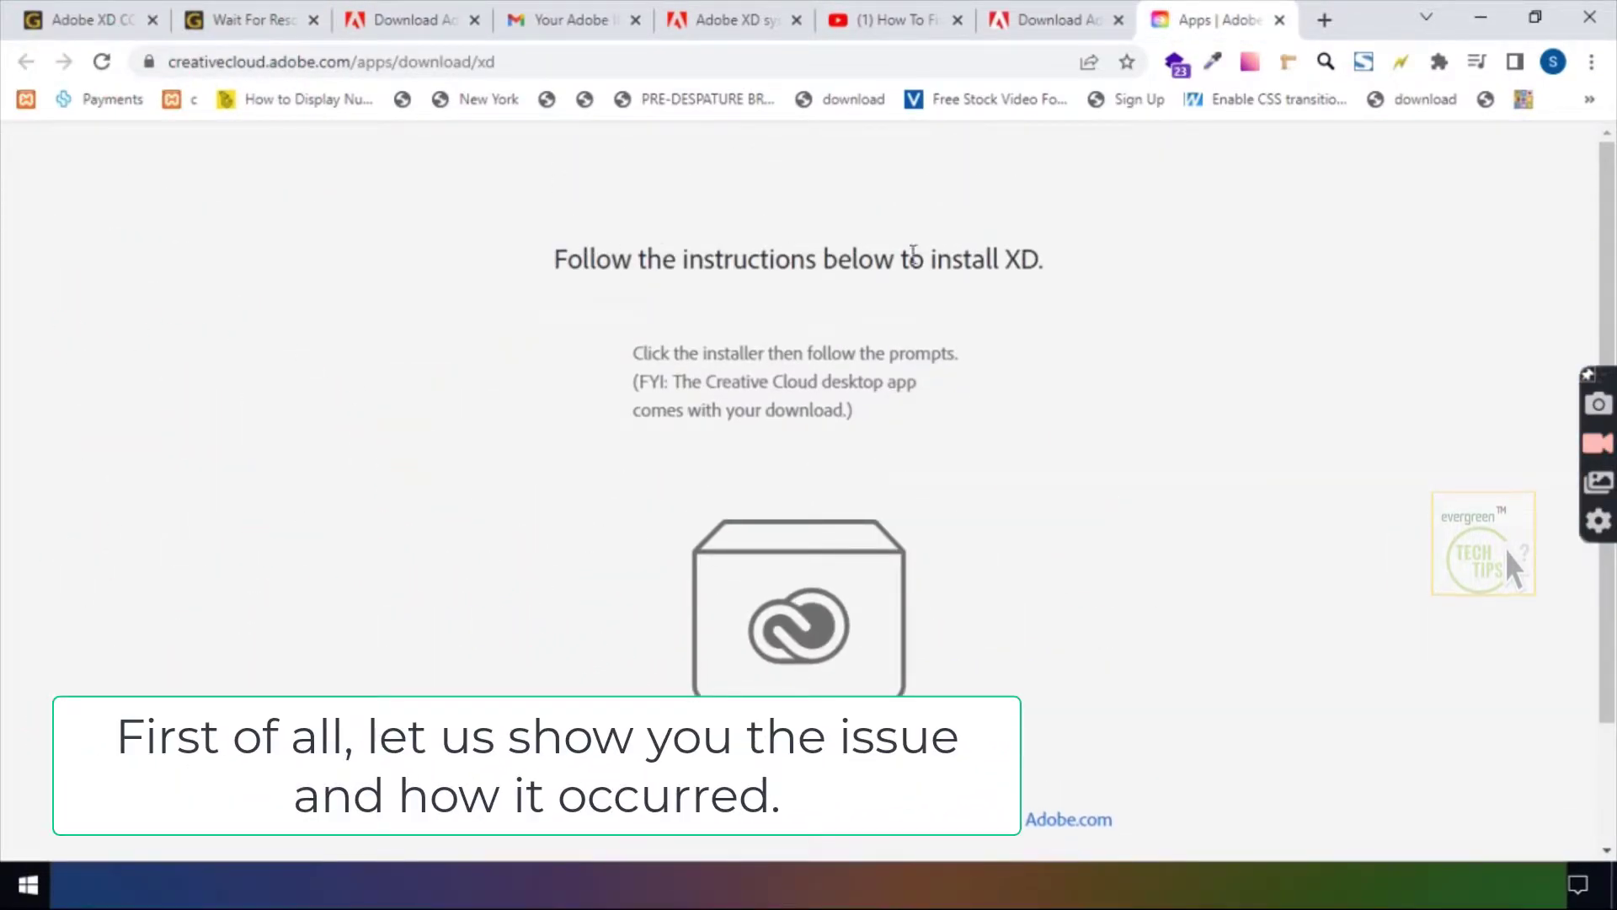
{"action": "scroll", "coordinate": [810, 547], "scroll_direction": "down", "scroll_amount": 2}
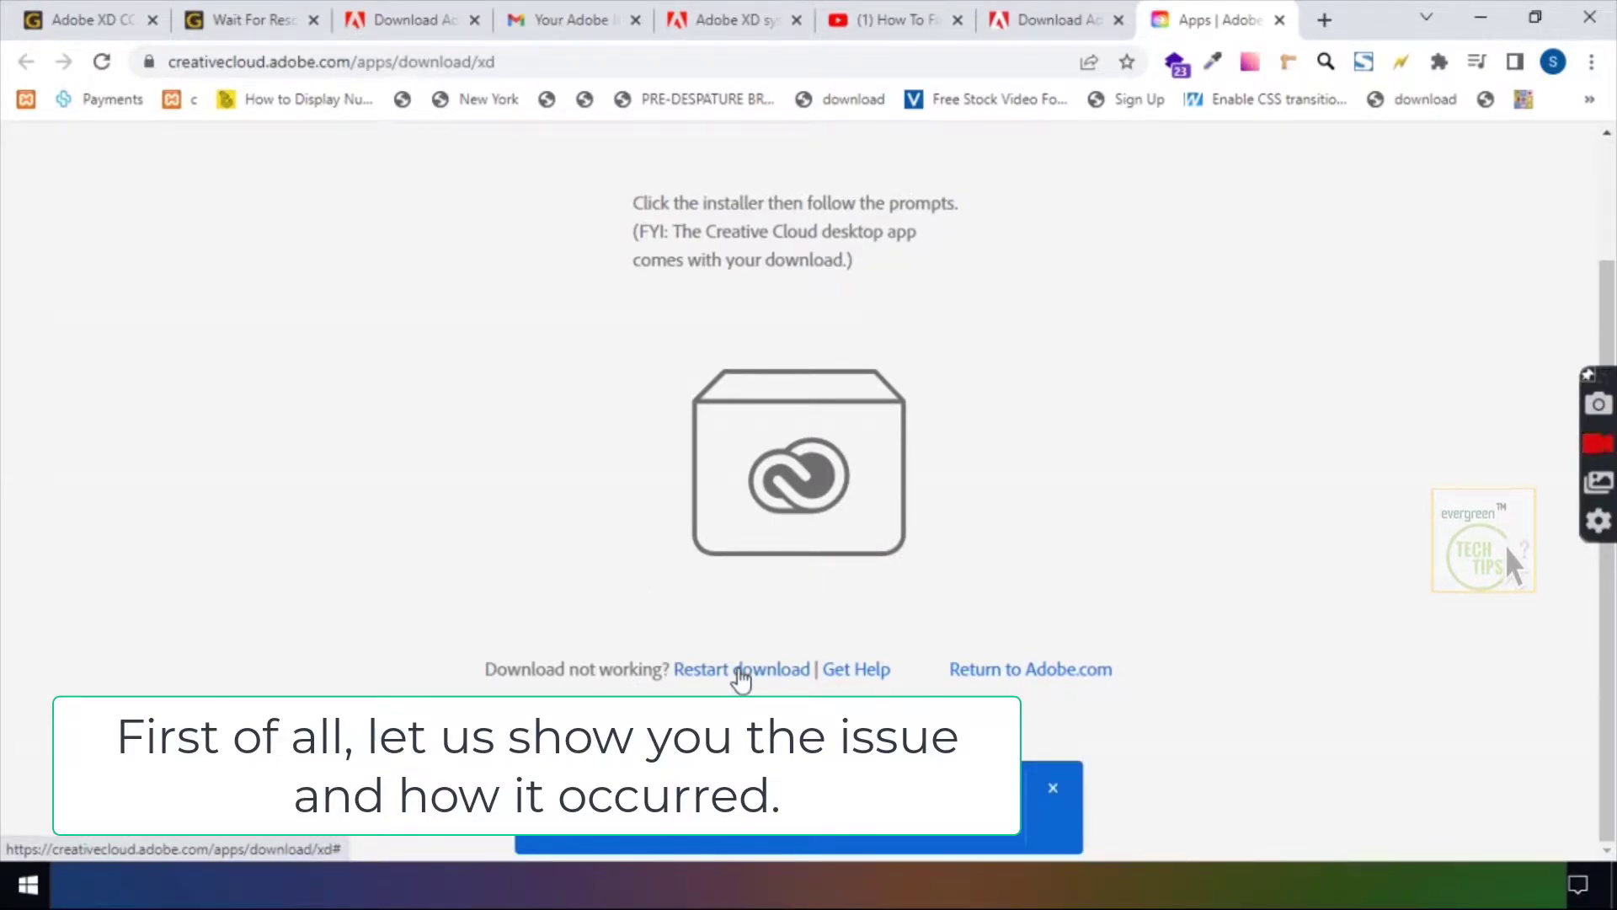
{"action": "left_click", "coordinate": [742, 678]}
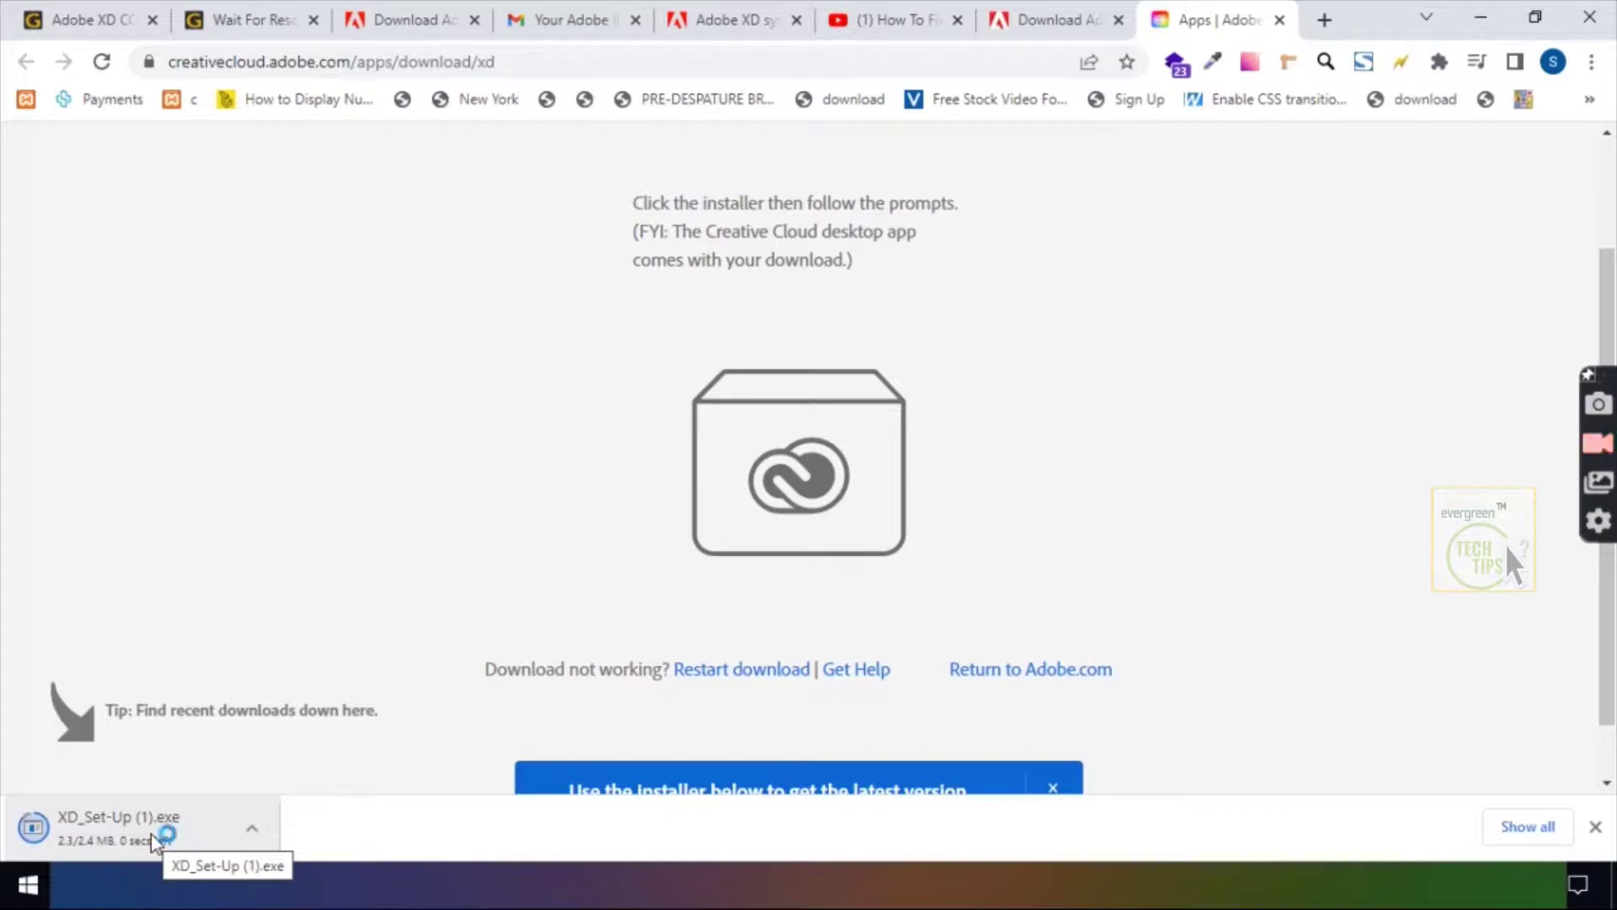
Launch XD_Set-Up (1).exe, then minimise Settings after noting Windows Update error 0x80070422.
{"action": "left_click", "coordinate": [154, 838]}
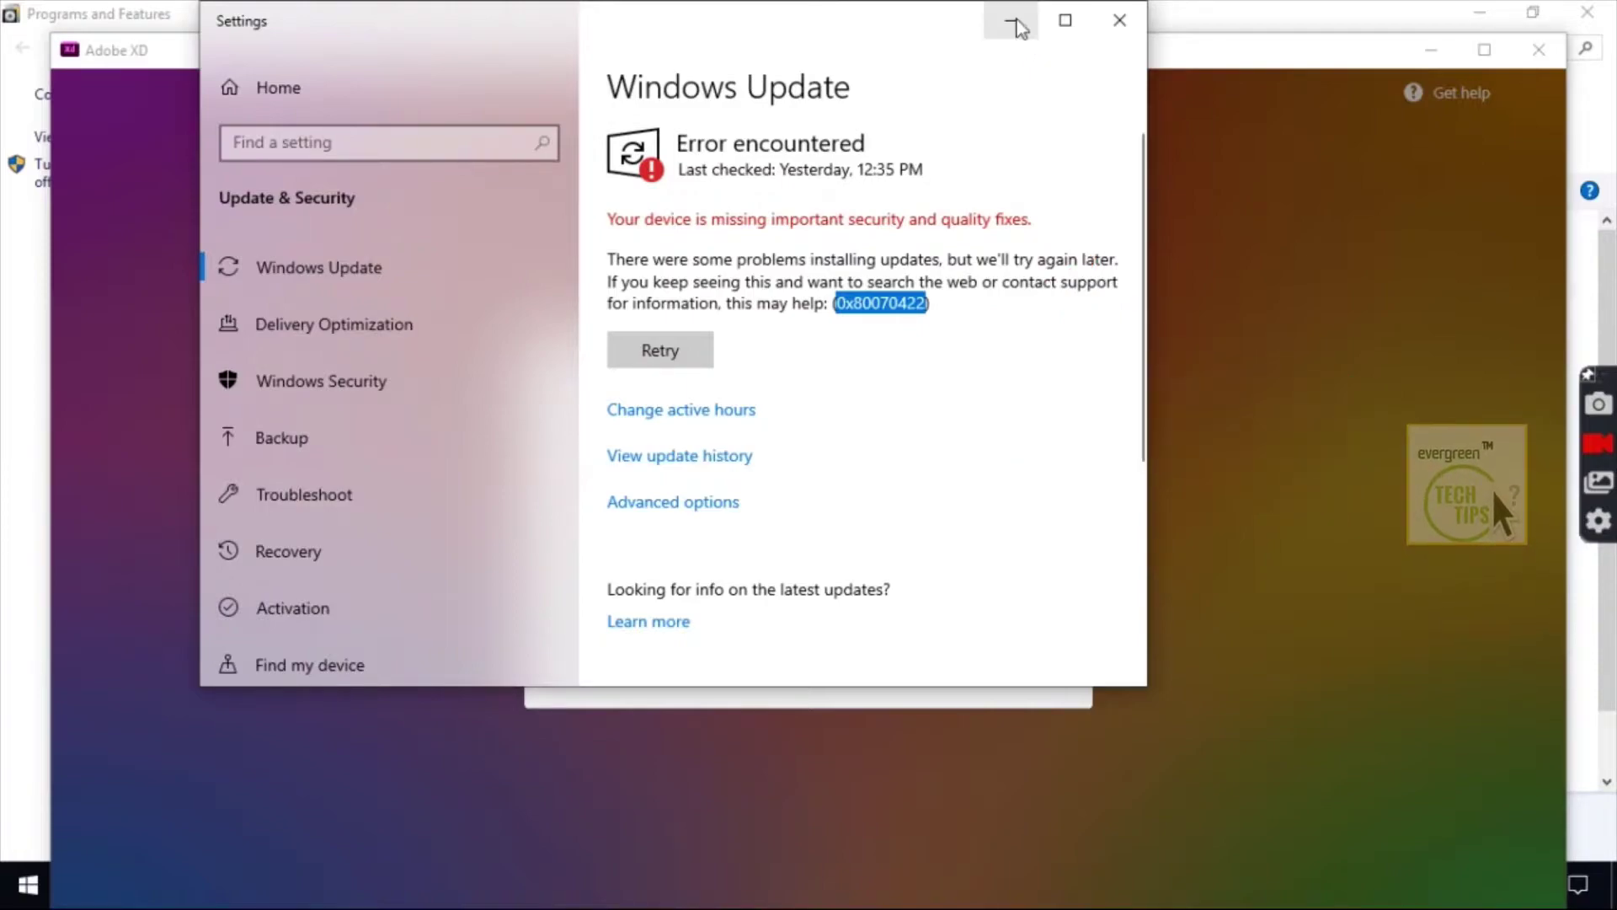
{"action": "left_click", "coordinate": [1013, 22]}
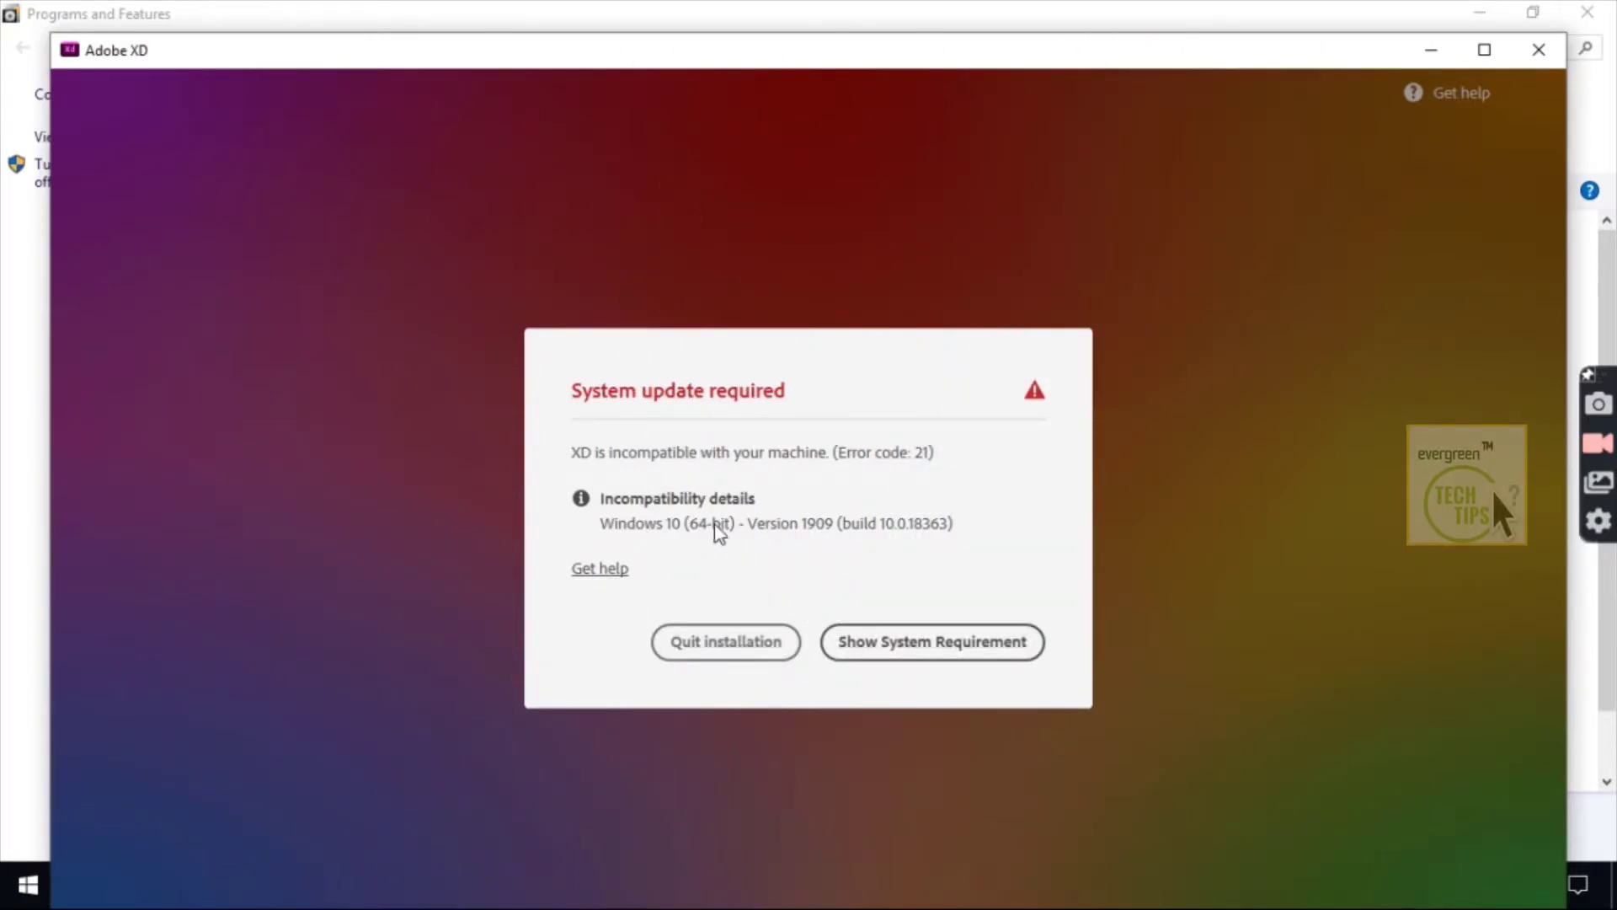
Minimise the Adobe XD error window and Programs and Features to clear the desktop.
{"action": "left_click", "coordinate": [1431, 50]}
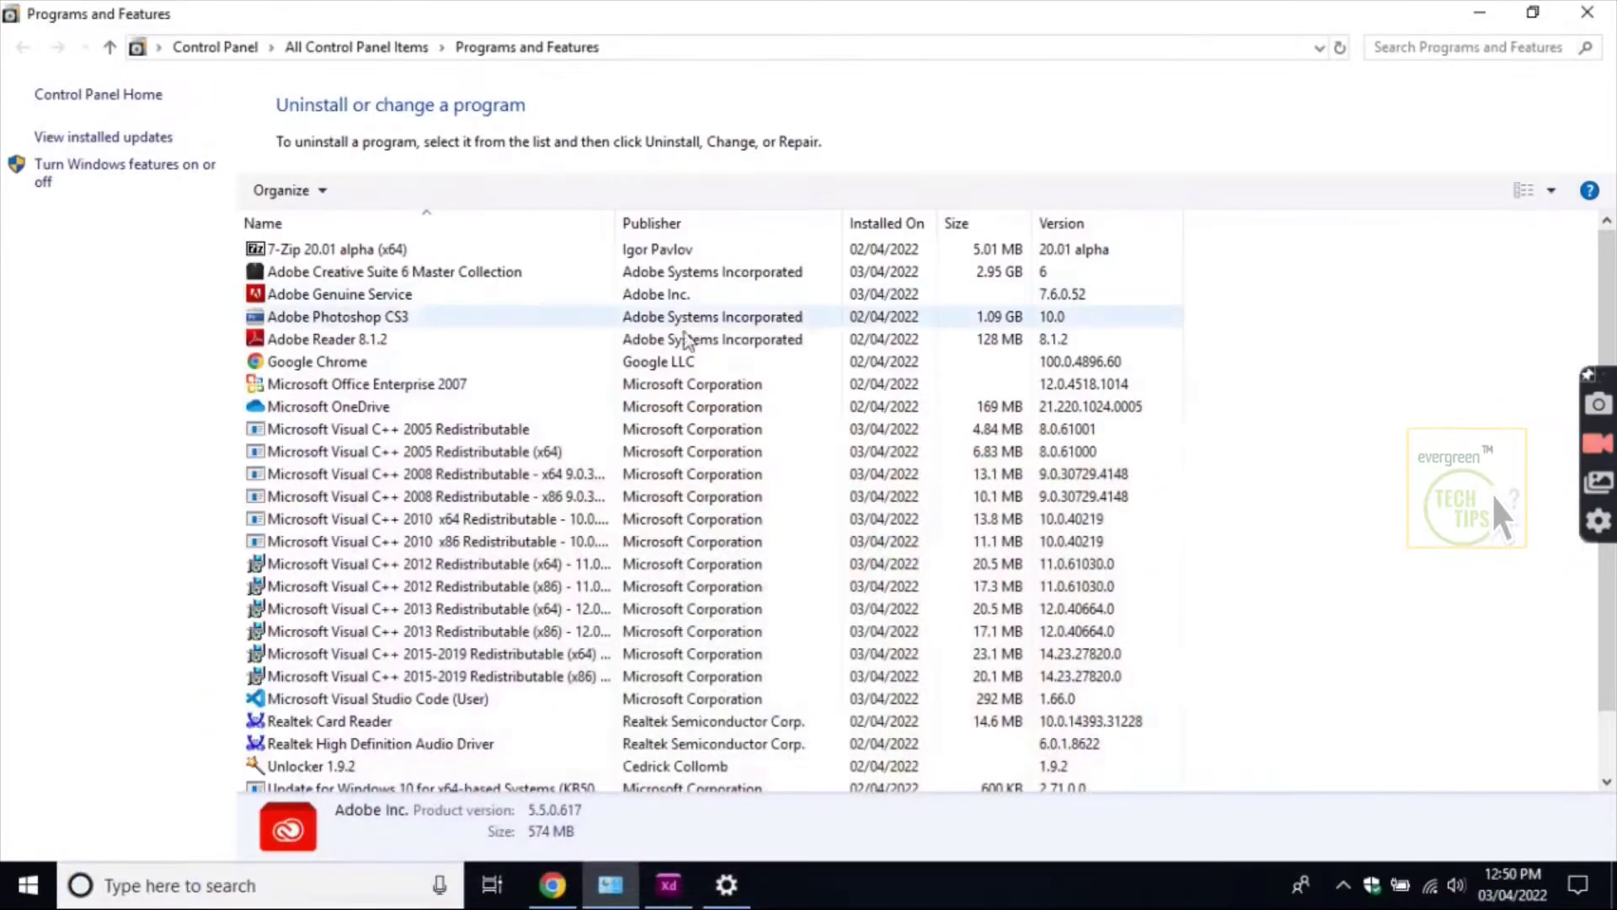
{"action": "left_click", "coordinate": [1484, 15]}
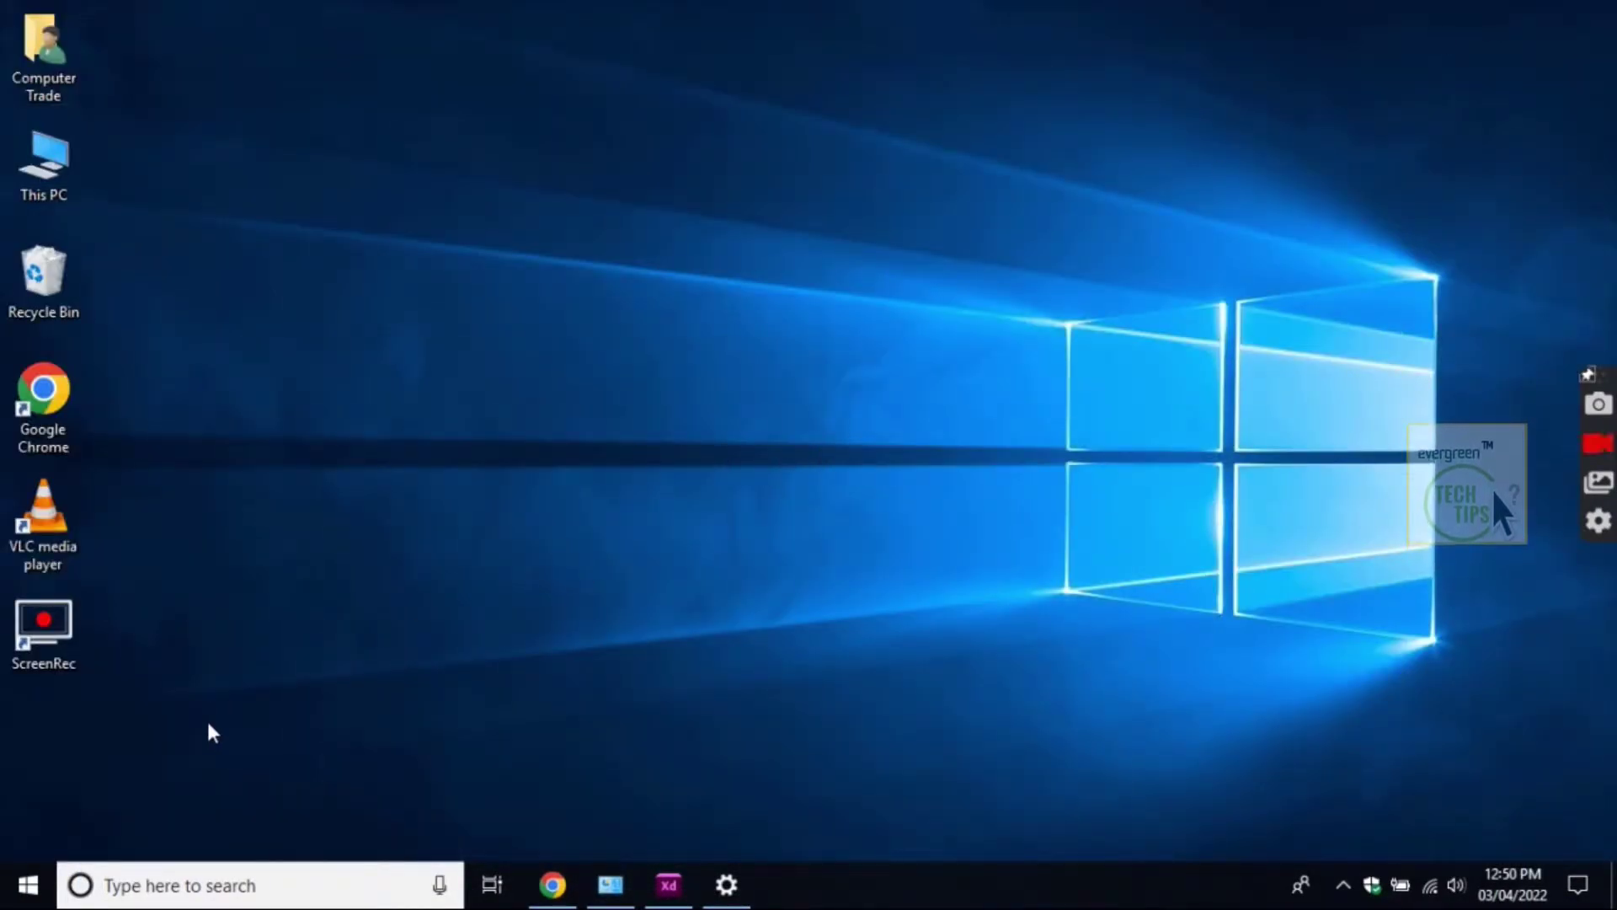
Search the Start menu for 'windows services' to bring up the Services app.
{"action": "key", "text": "super"}
{"action": "type", "text": "windows"}
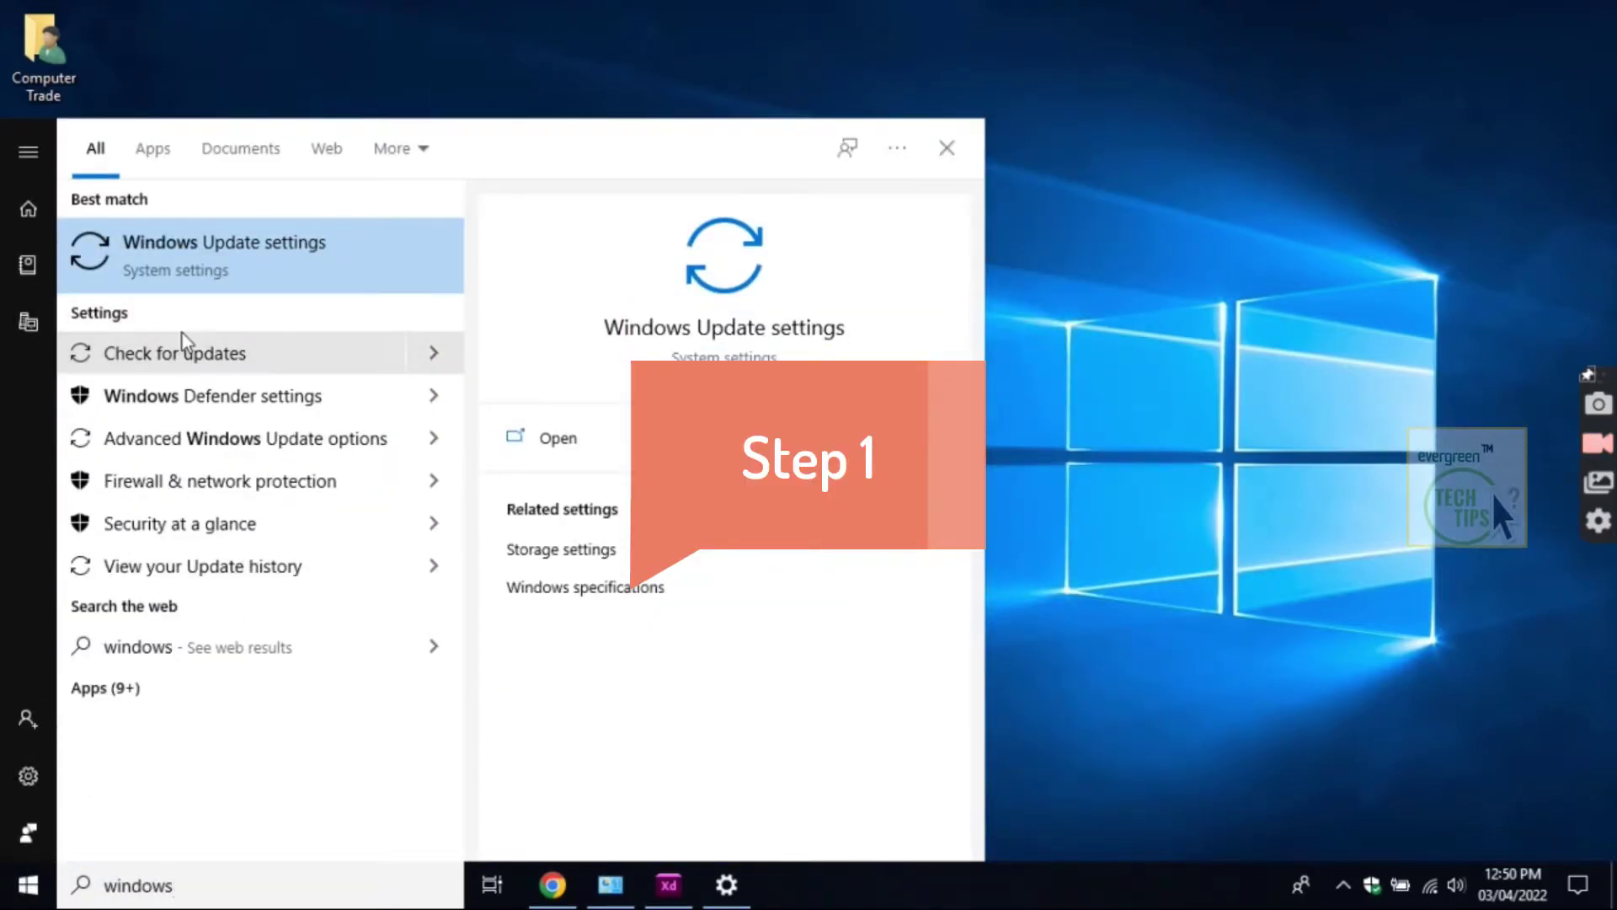
{"action": "type", "text": " servce"}
{"action": "key", "text": "BackSpace"}
{"action": "key", "text": "BackSpace"}
{"action": "key", "text": "BackSpace"}
{"action": "type", "text": "ices"}
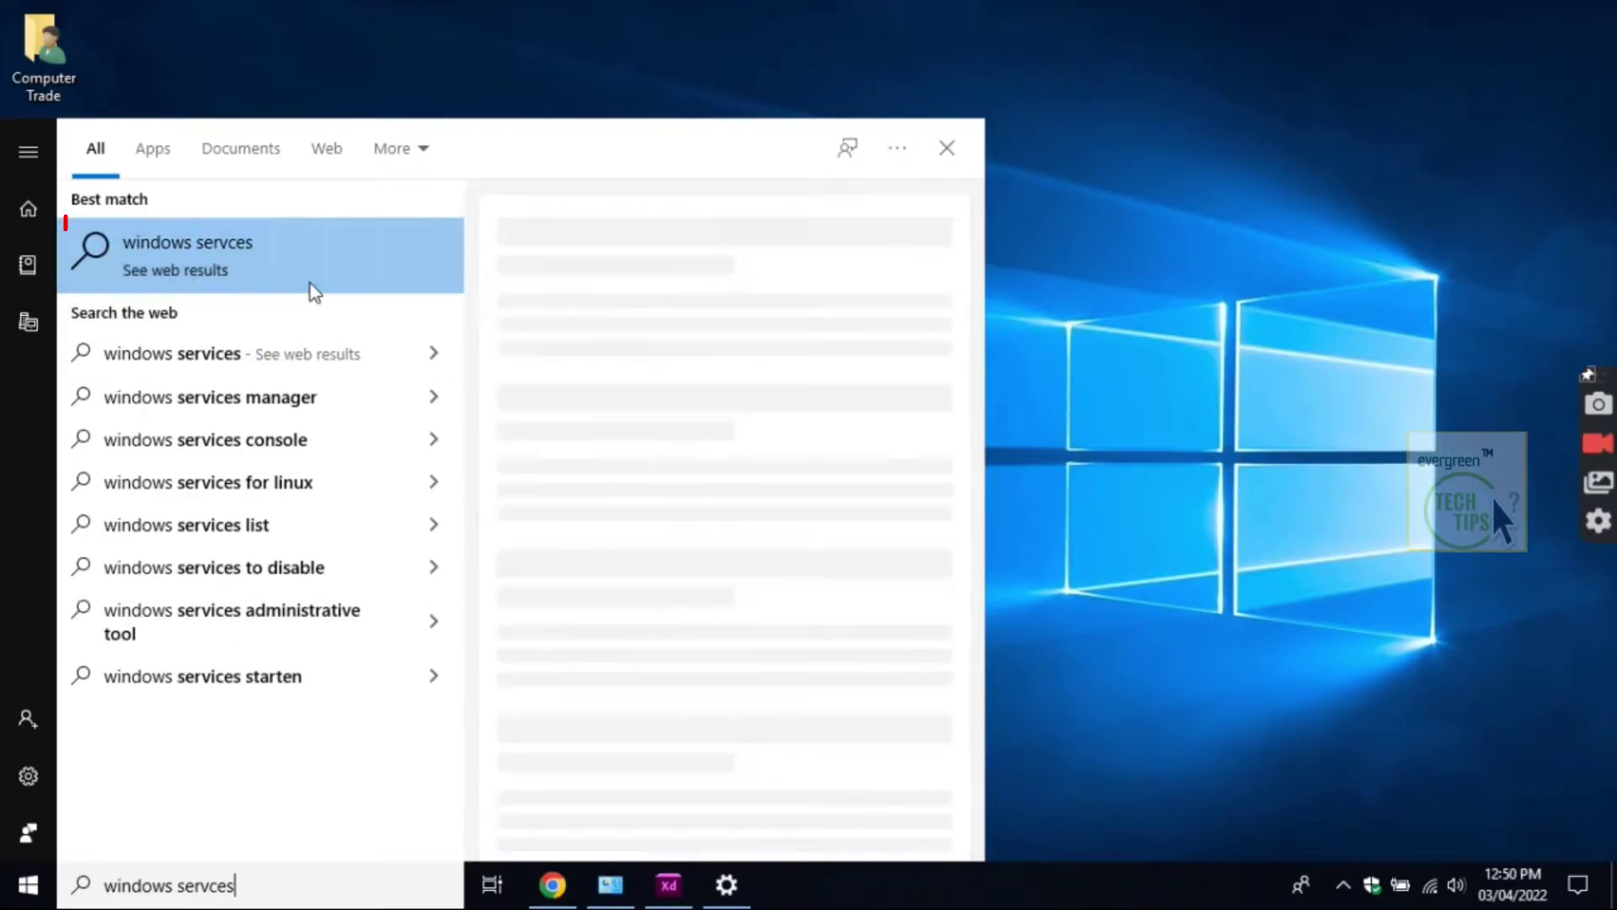
{"action": "key", "text": "BackSpace"}
{"action": "key", "text": "BackSpace"}
{"action": "key", "text": "BackSpace"}
{"action": "key", "text": "BackSpace"}
{"action": "key", "text": "BackSpace"}
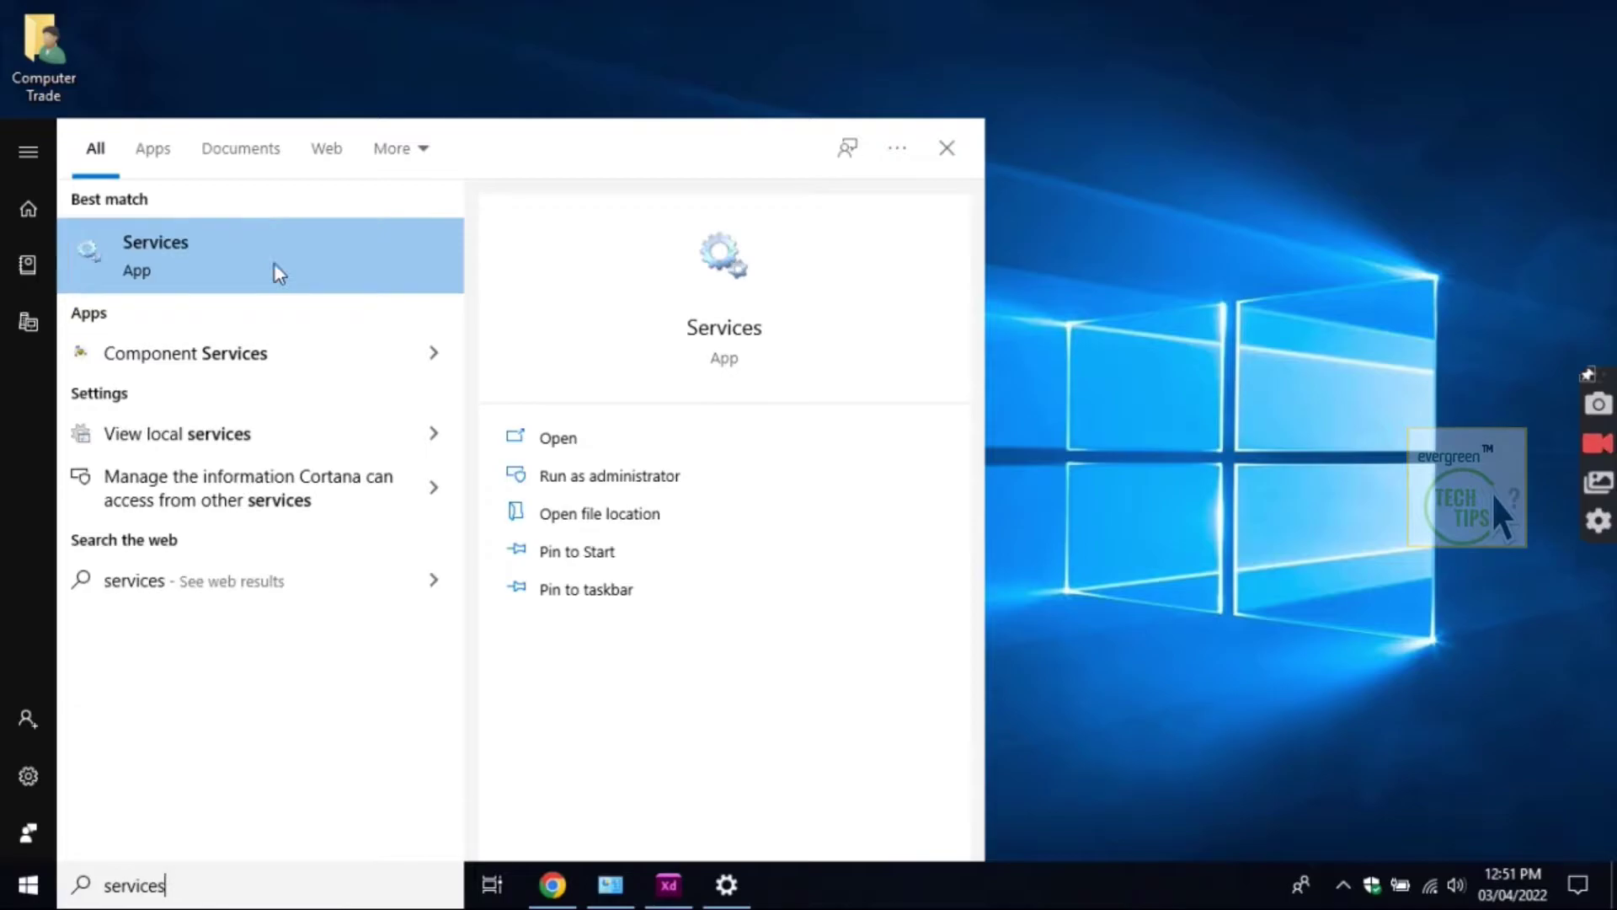
{"action": "key", "text": "Escape"}
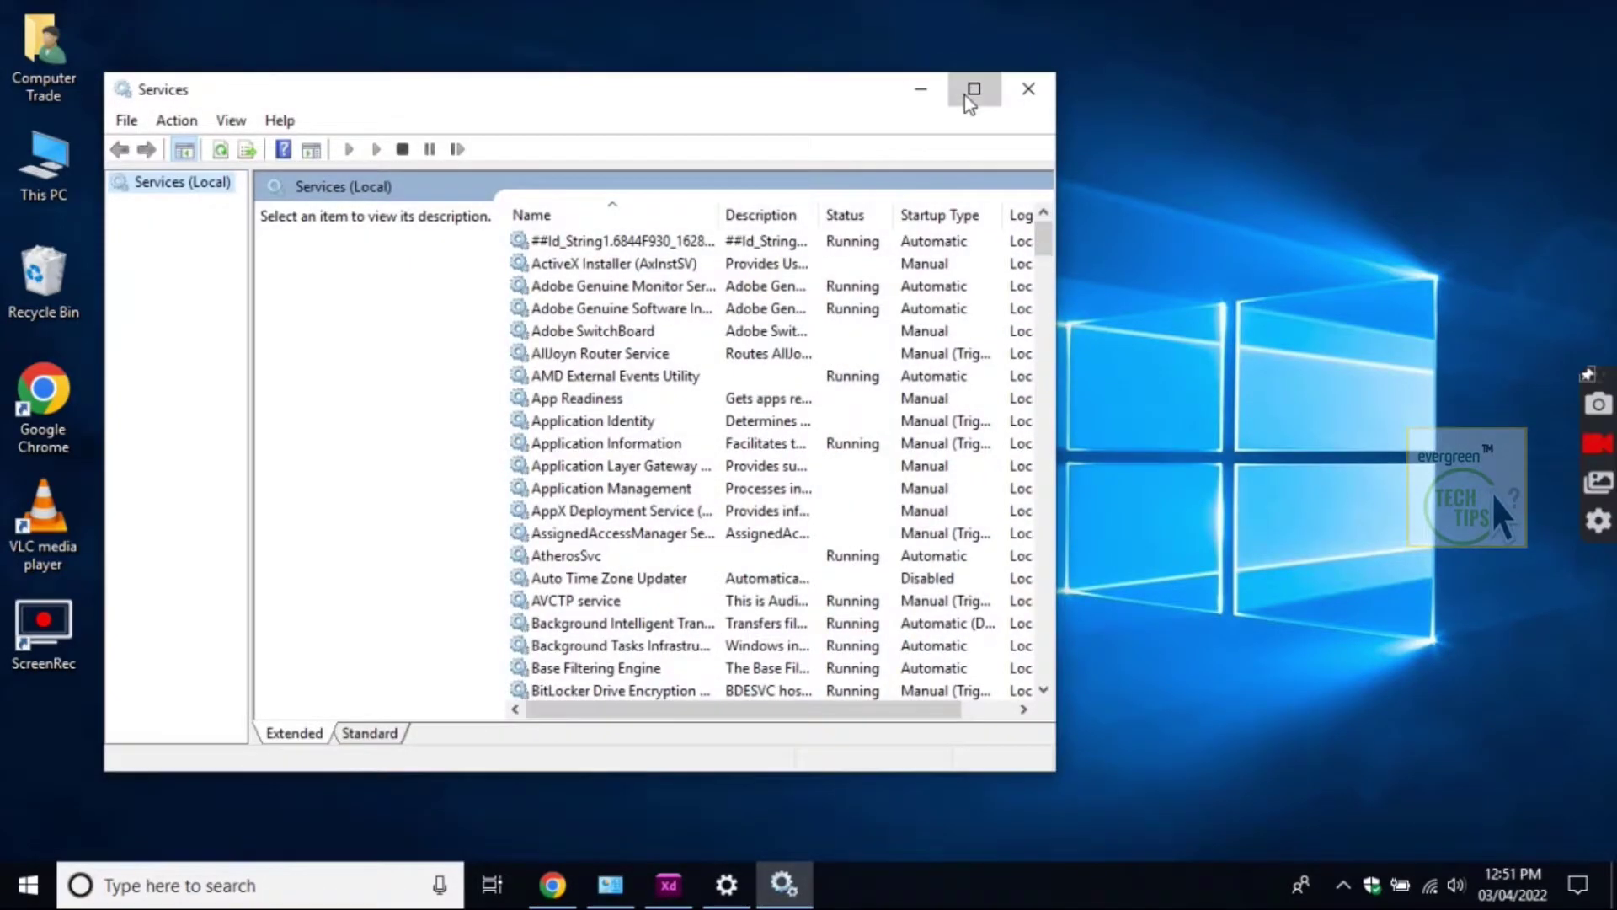
Maximise Services, find Windows Event Collector among the W services and start it.
{"action": "left_click", "coordinate": [963, 95]}
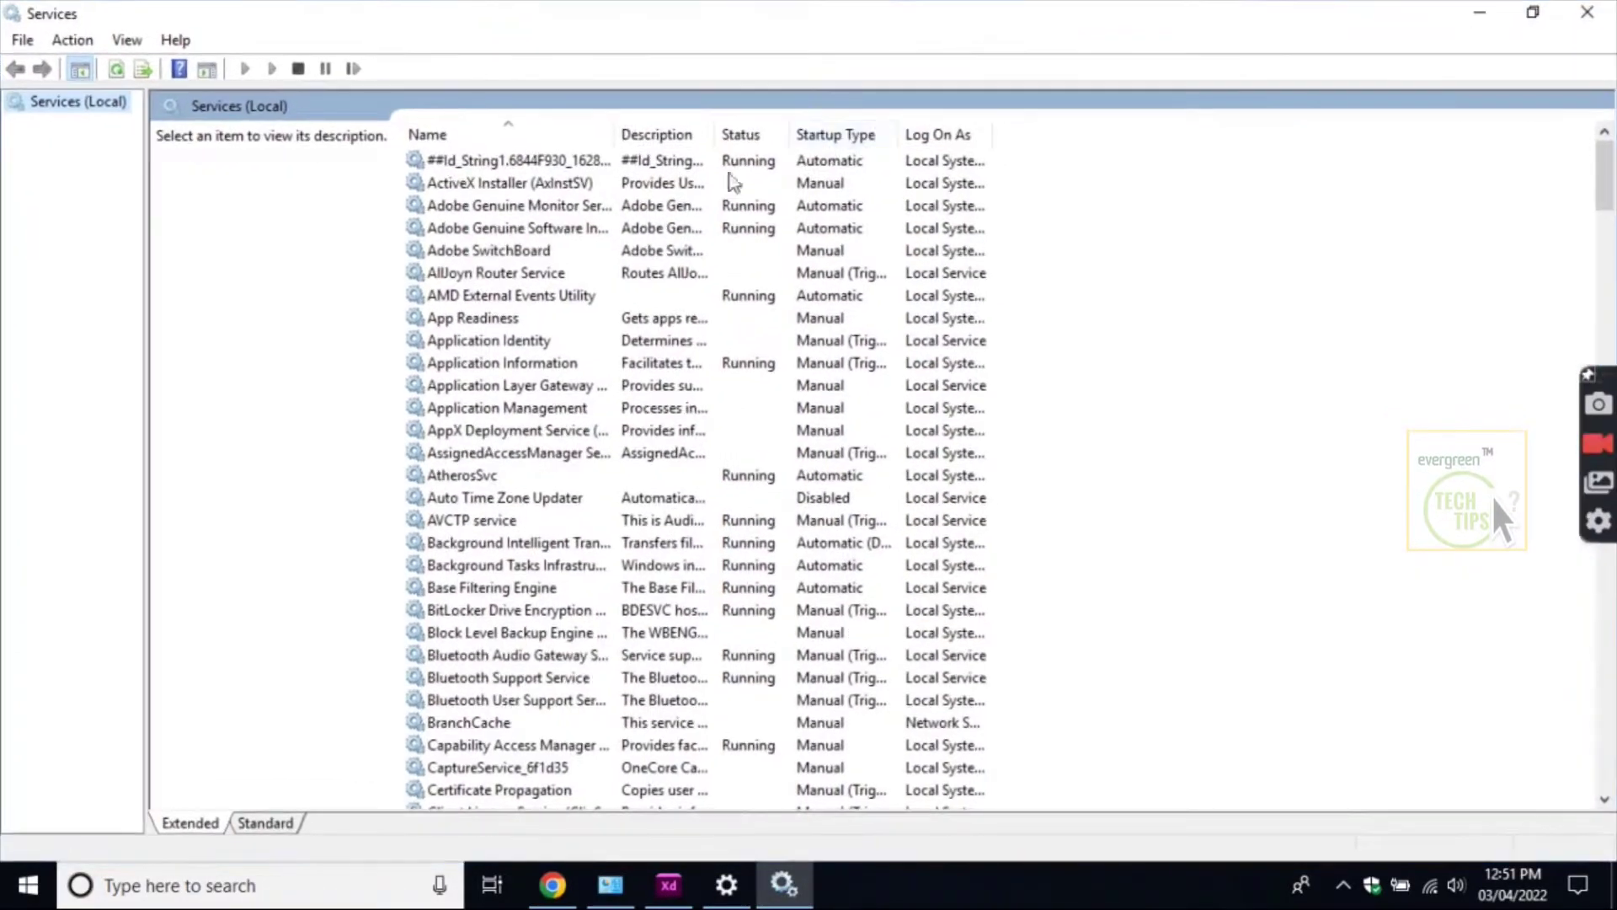
{"action": "left_click", "coordinate": [492, 393]}
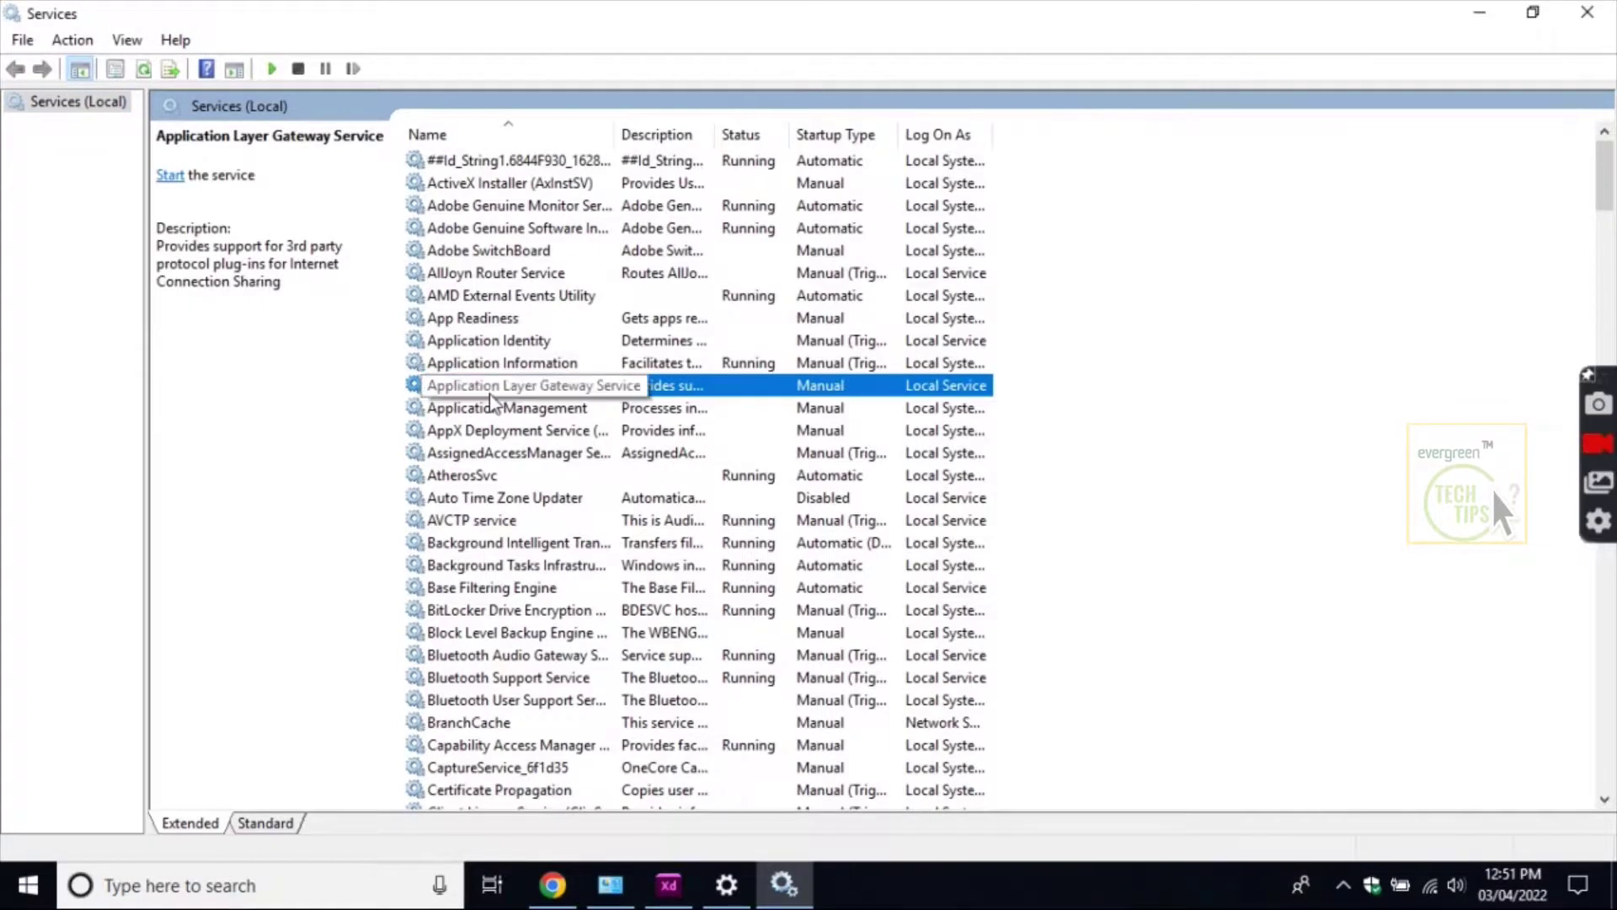
{"action": "key", "text": "w"}
{"action": "key", "text": "Down"}
{"action": "key", "text": "Down"}
{"action": "key", "text": "Down"}
{"action": "key", "text": "Down"}
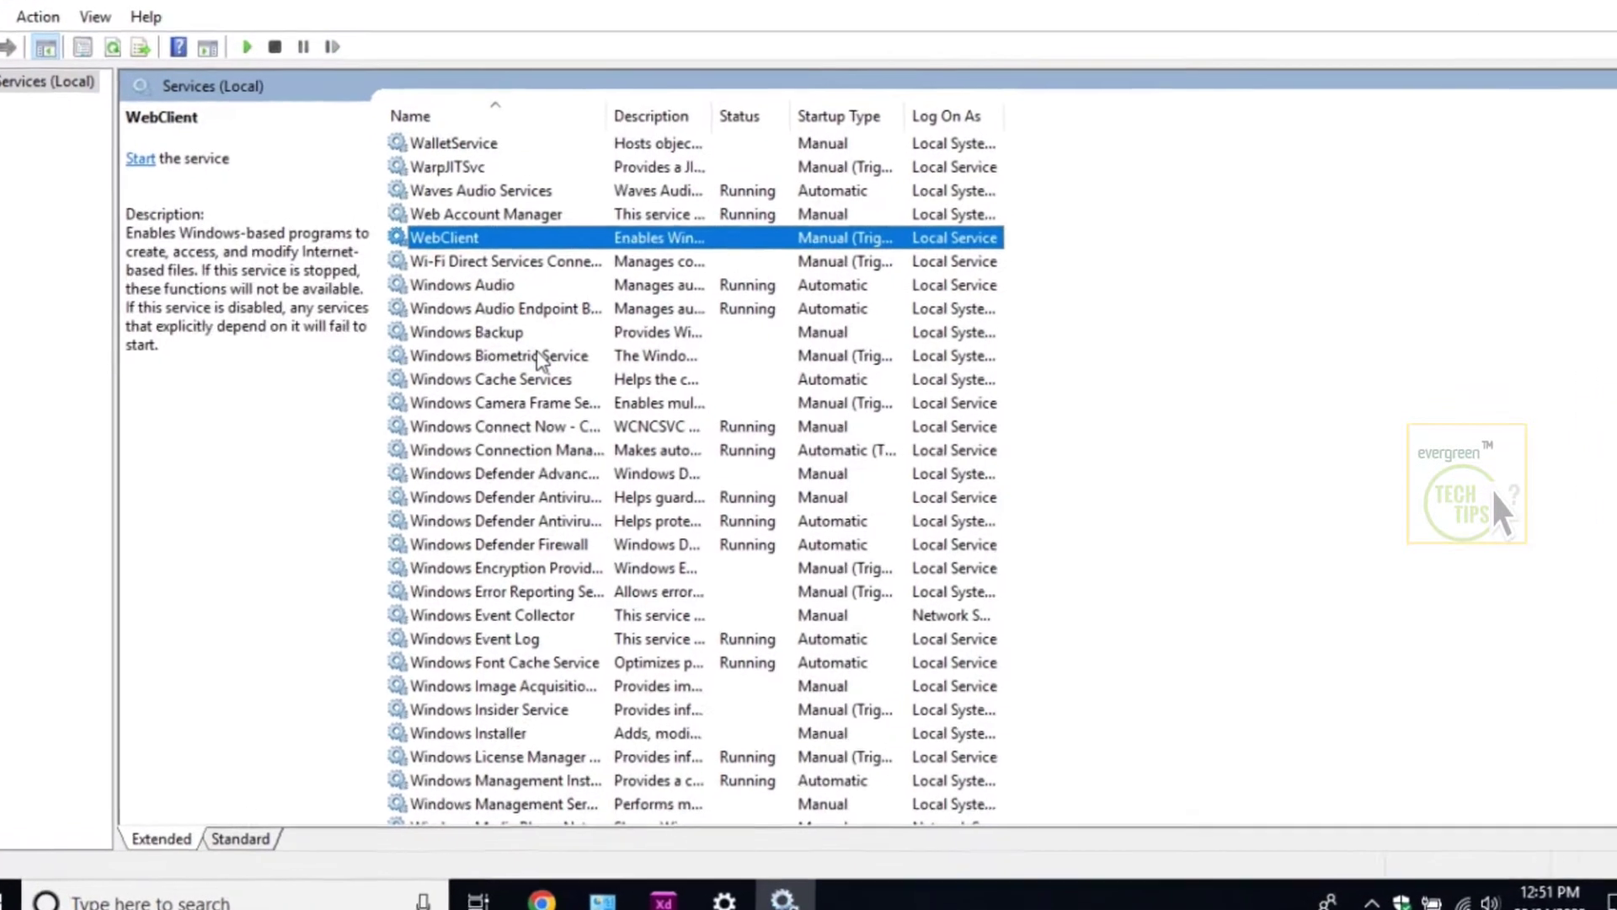
{"action": "key", "text": "Down"}
{"action": "key", "text": "Down"}
{"action": "key", "text": "Down"}
{"action": "key", "text": "Down"}
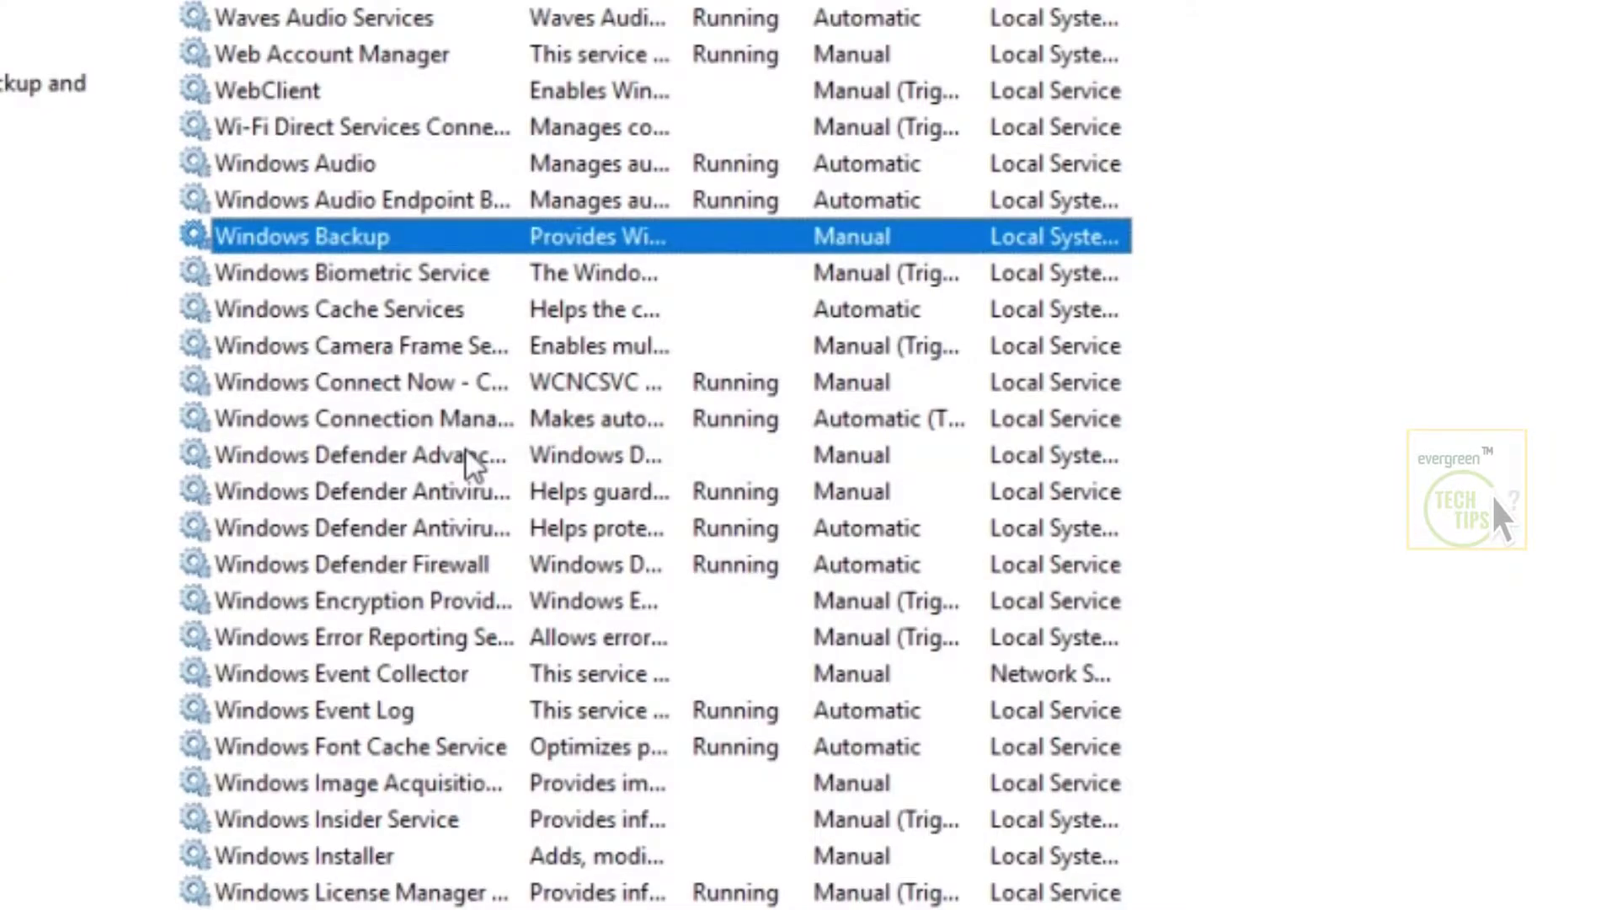
{"action": "key", "text": "Down"}
{"action": "key", "text": "Down"}
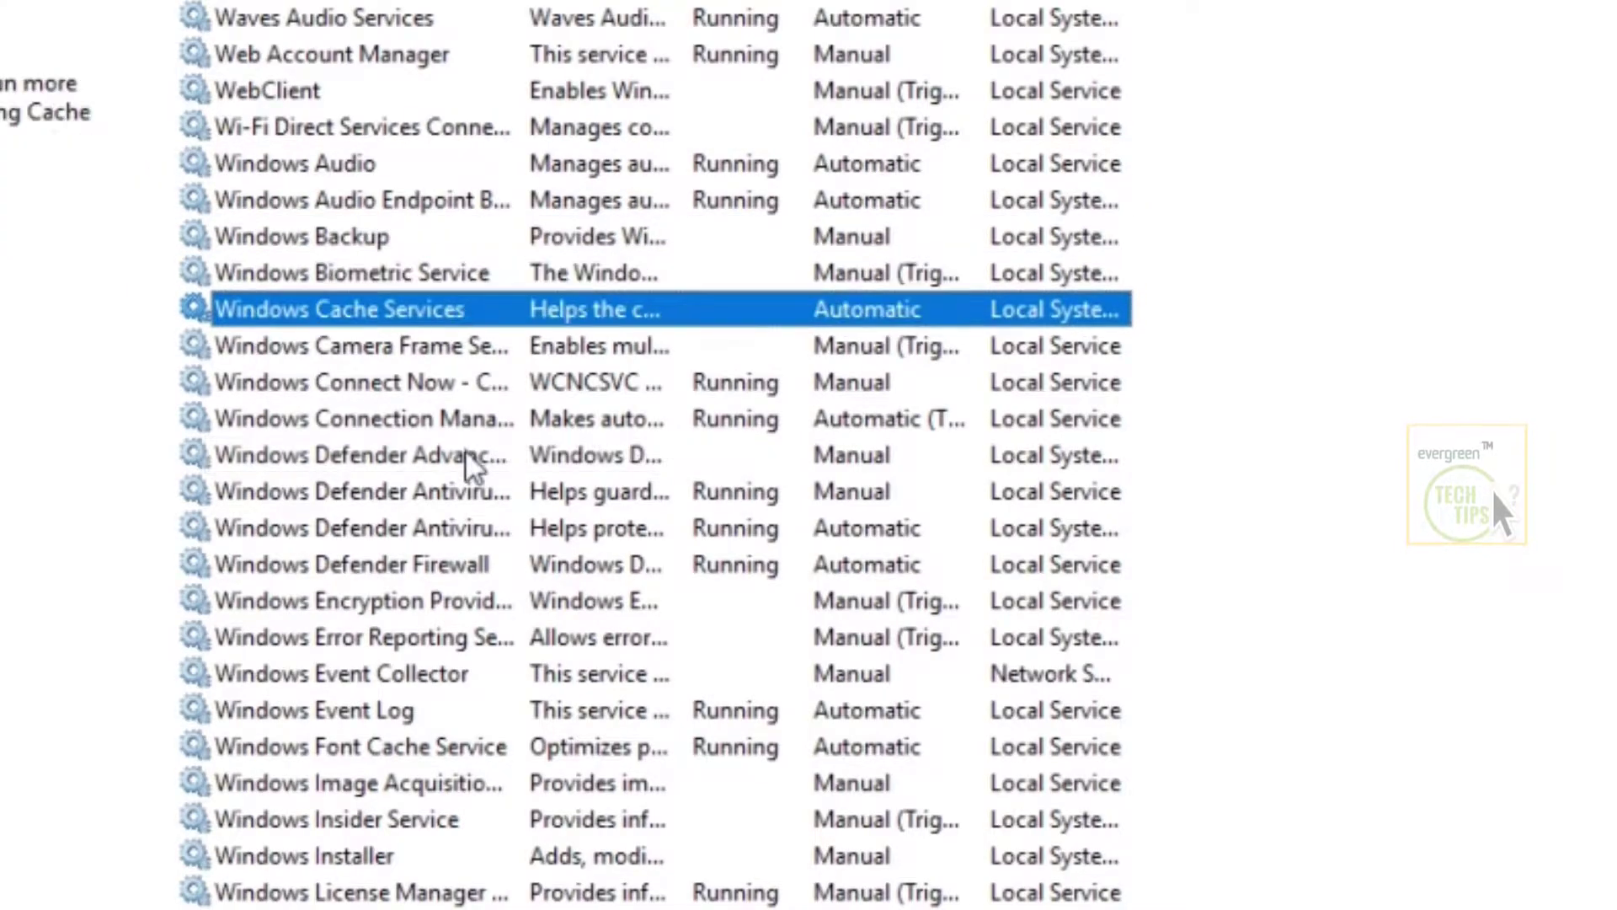
{"action": "left_click", "coordinate": [380, 680]}
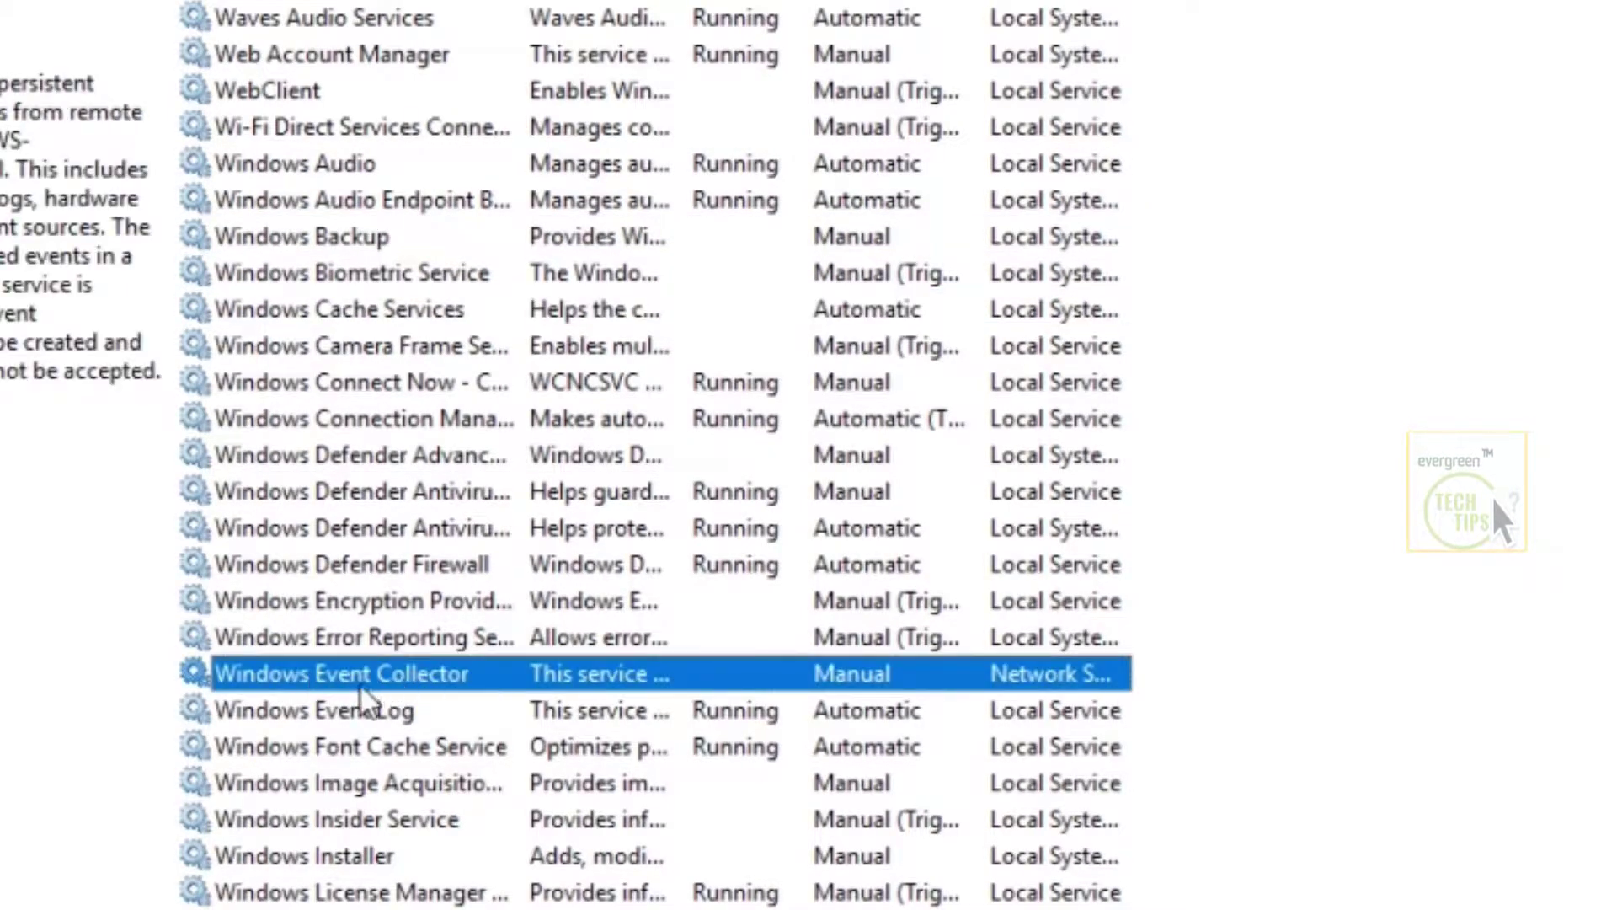
{"action": "right_click", "coordinate": [380, 670]}
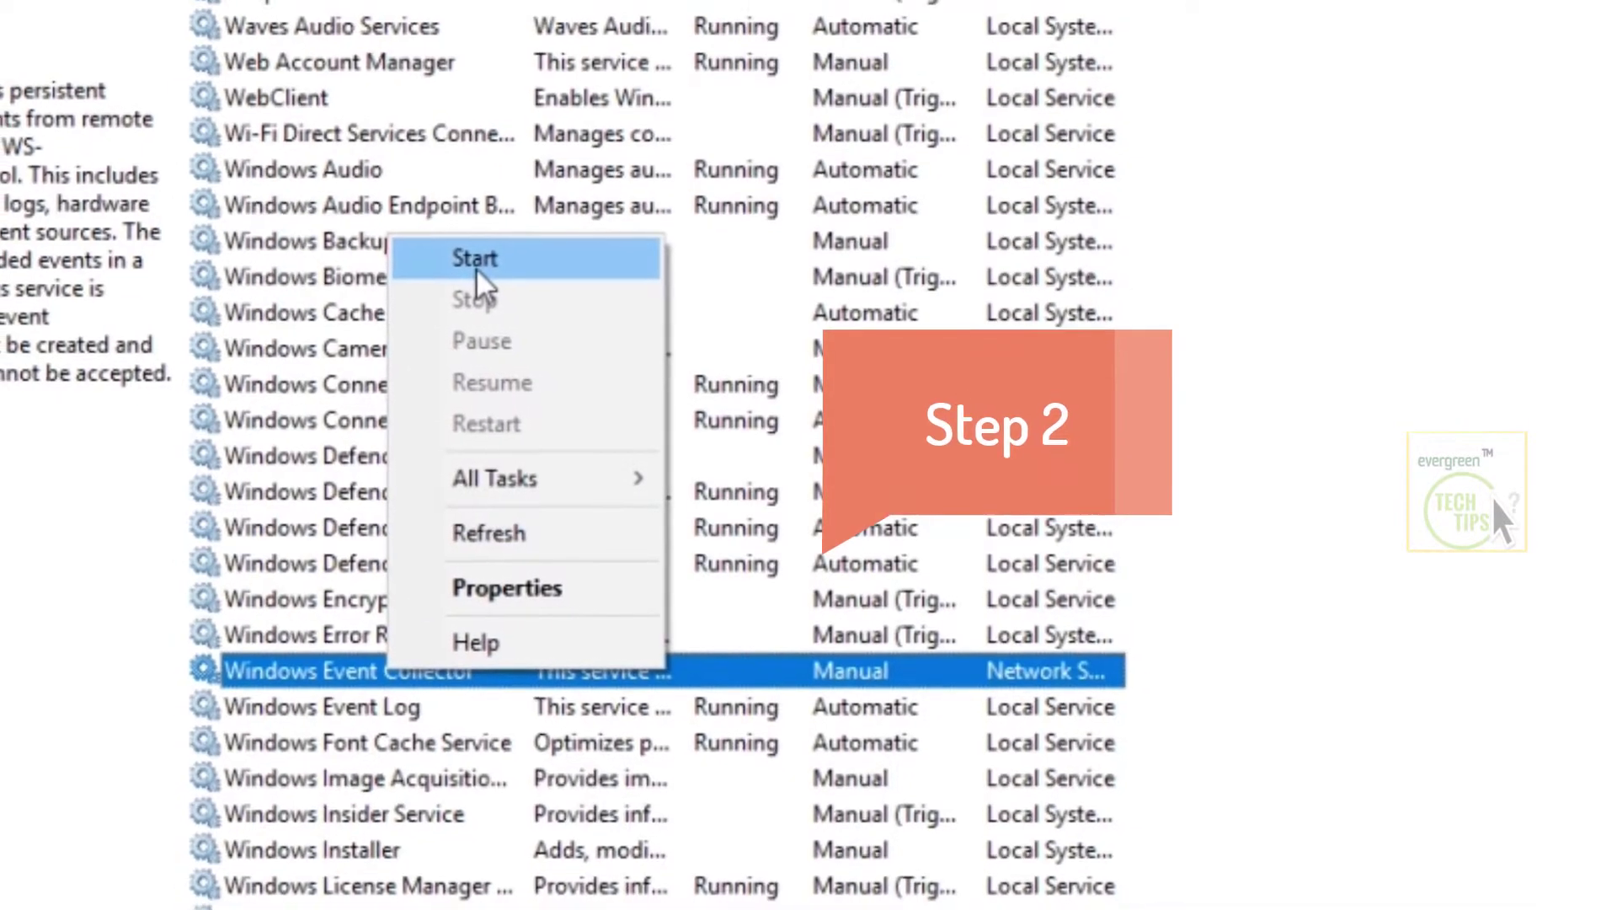
{"action": "left_click", "coordinate": [477, 266]}
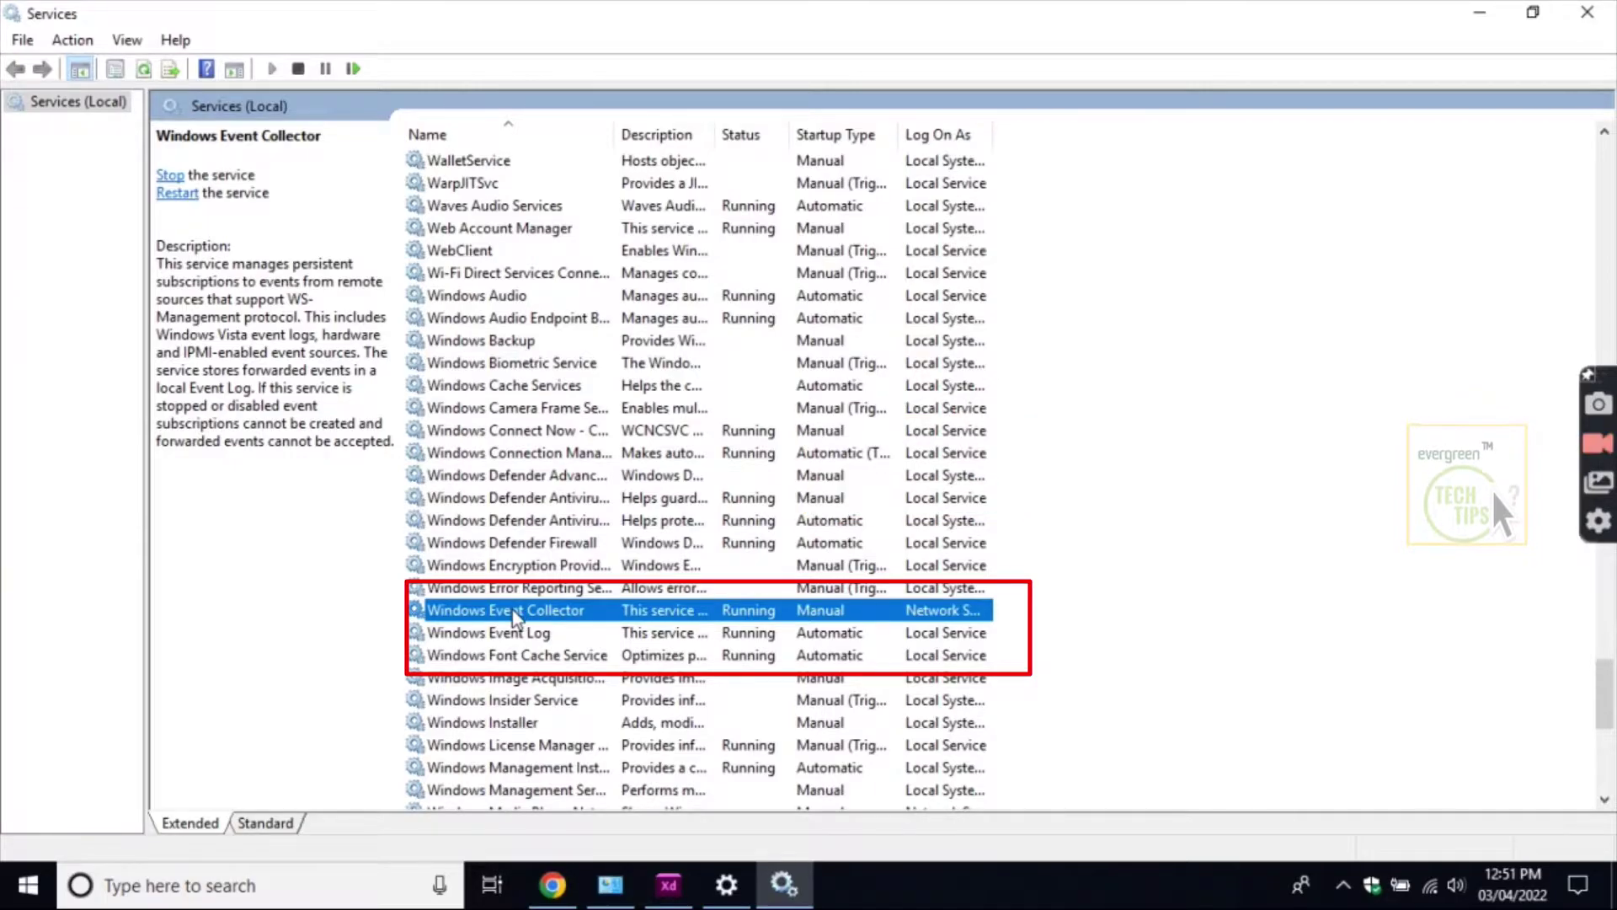
Change Windows Event Collector's startup type to Automatic in its Properties and apply.
{"action": "right_click", "coordinate": [517, 617]}
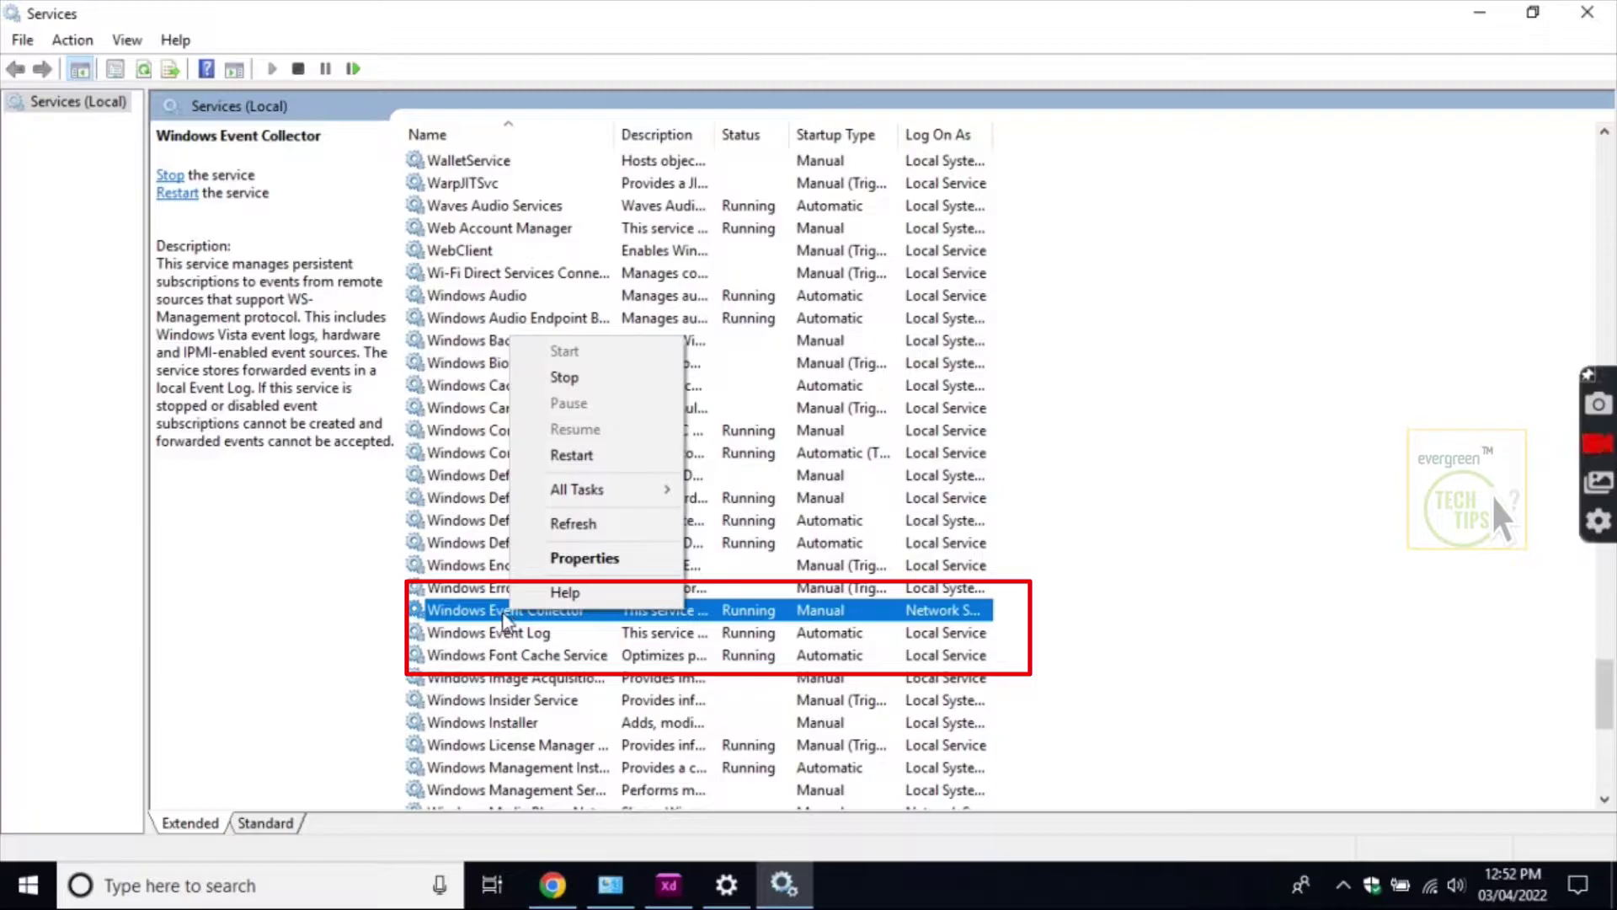
{"action": "left_click", "coordinate": [585, 558]}
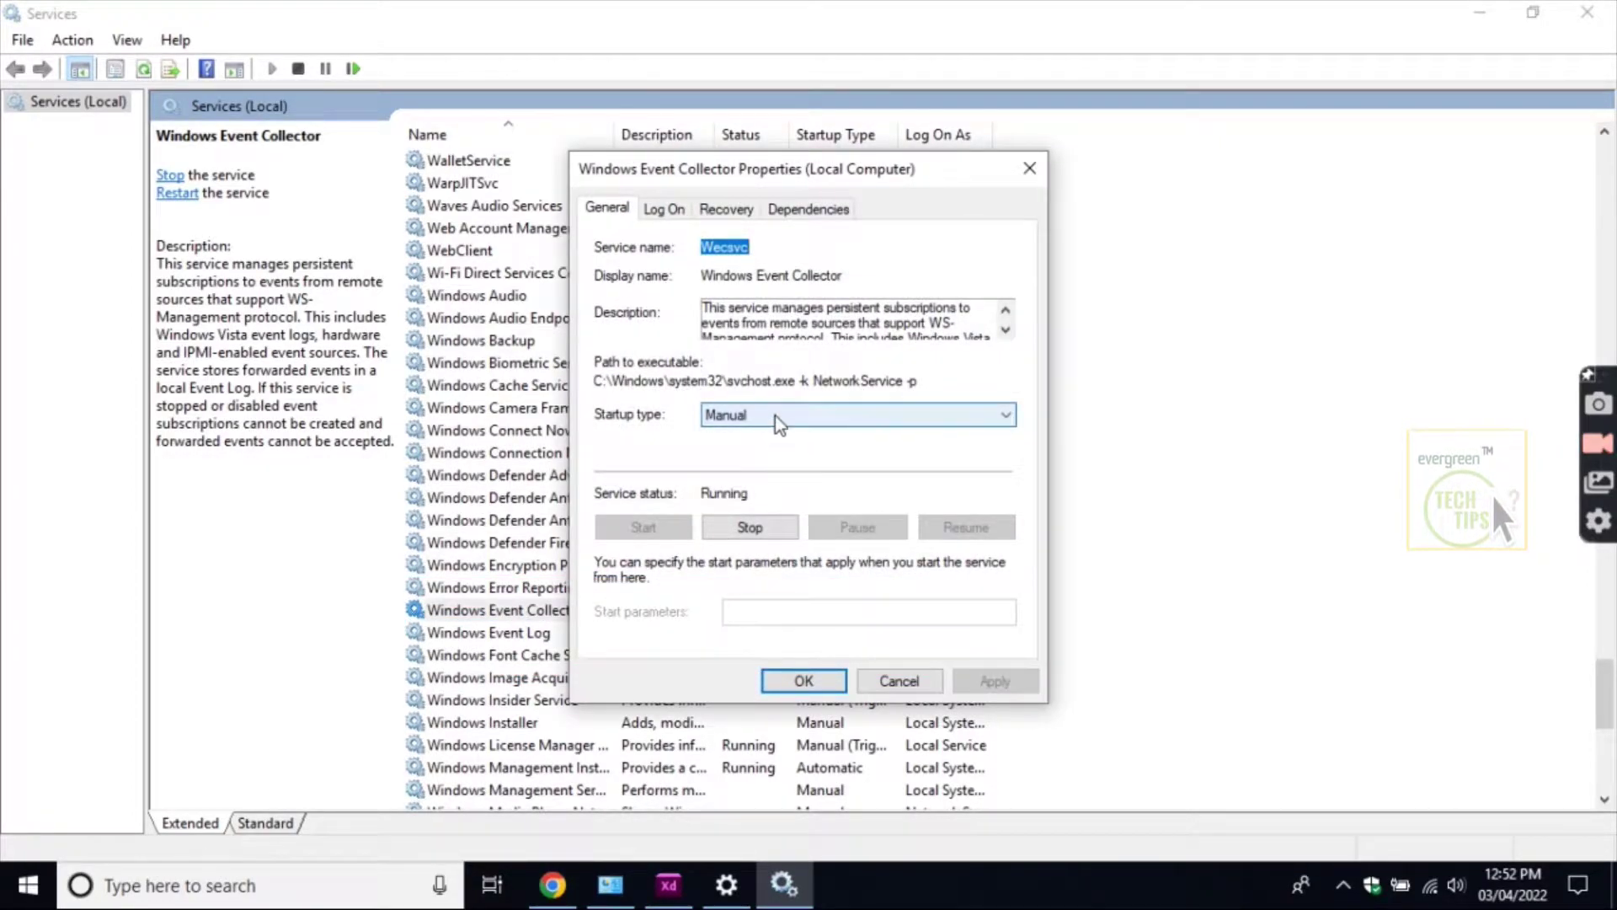
{"action": "left_click", "coordinate": [775, 416]}
{"action": "left_click", "coordinate": [765, 448]}
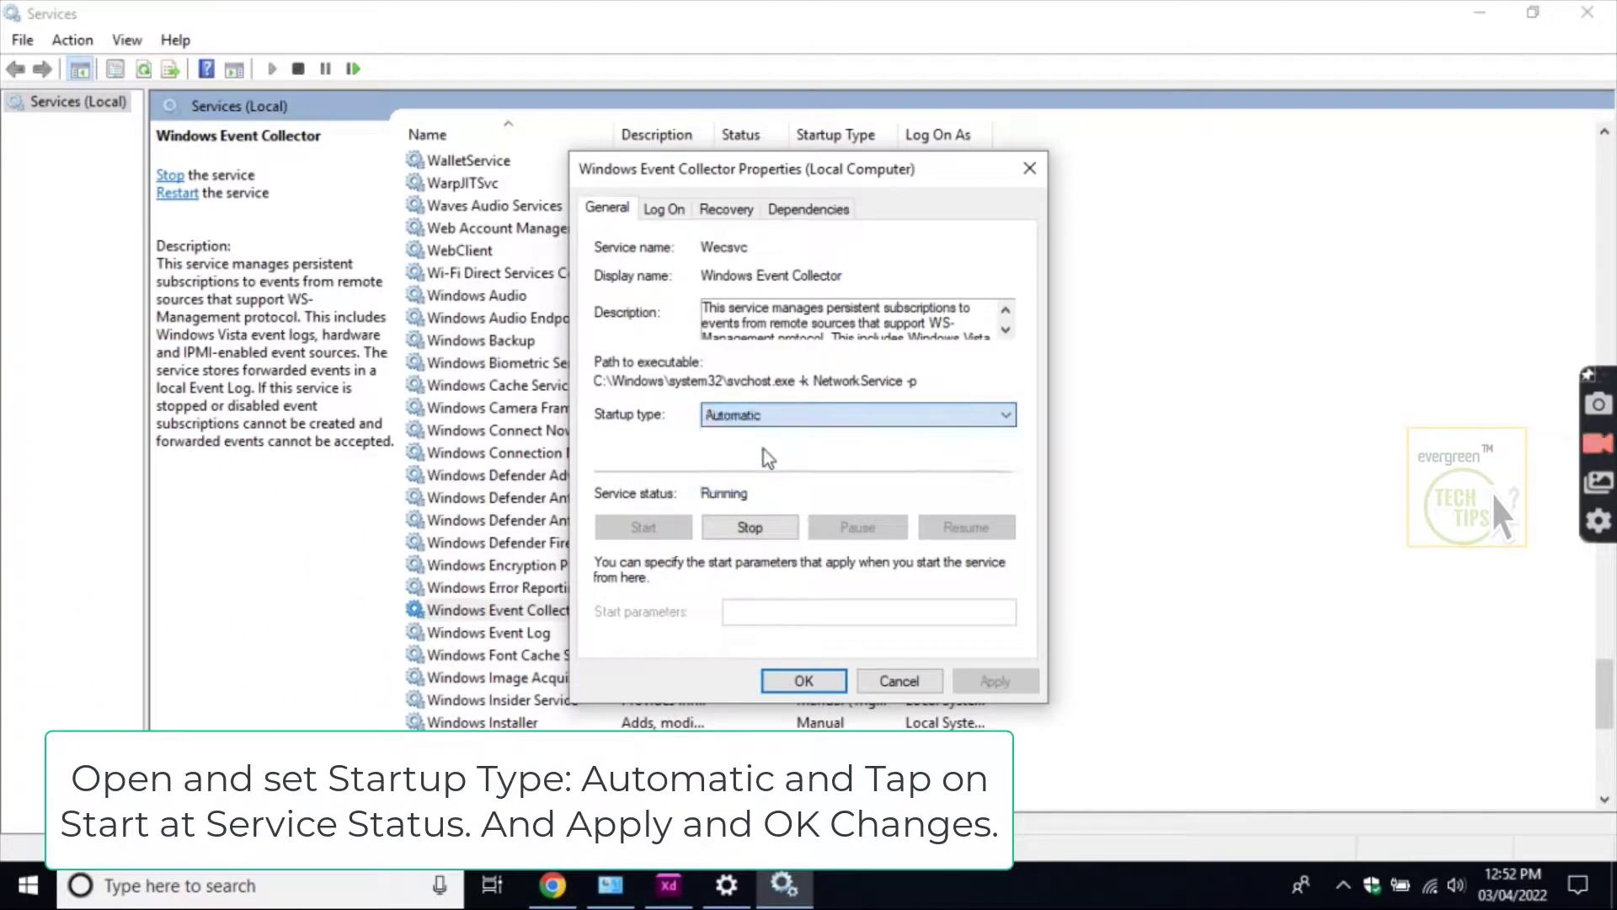
{"action": "left_click", "coordinate": [997, 680]}
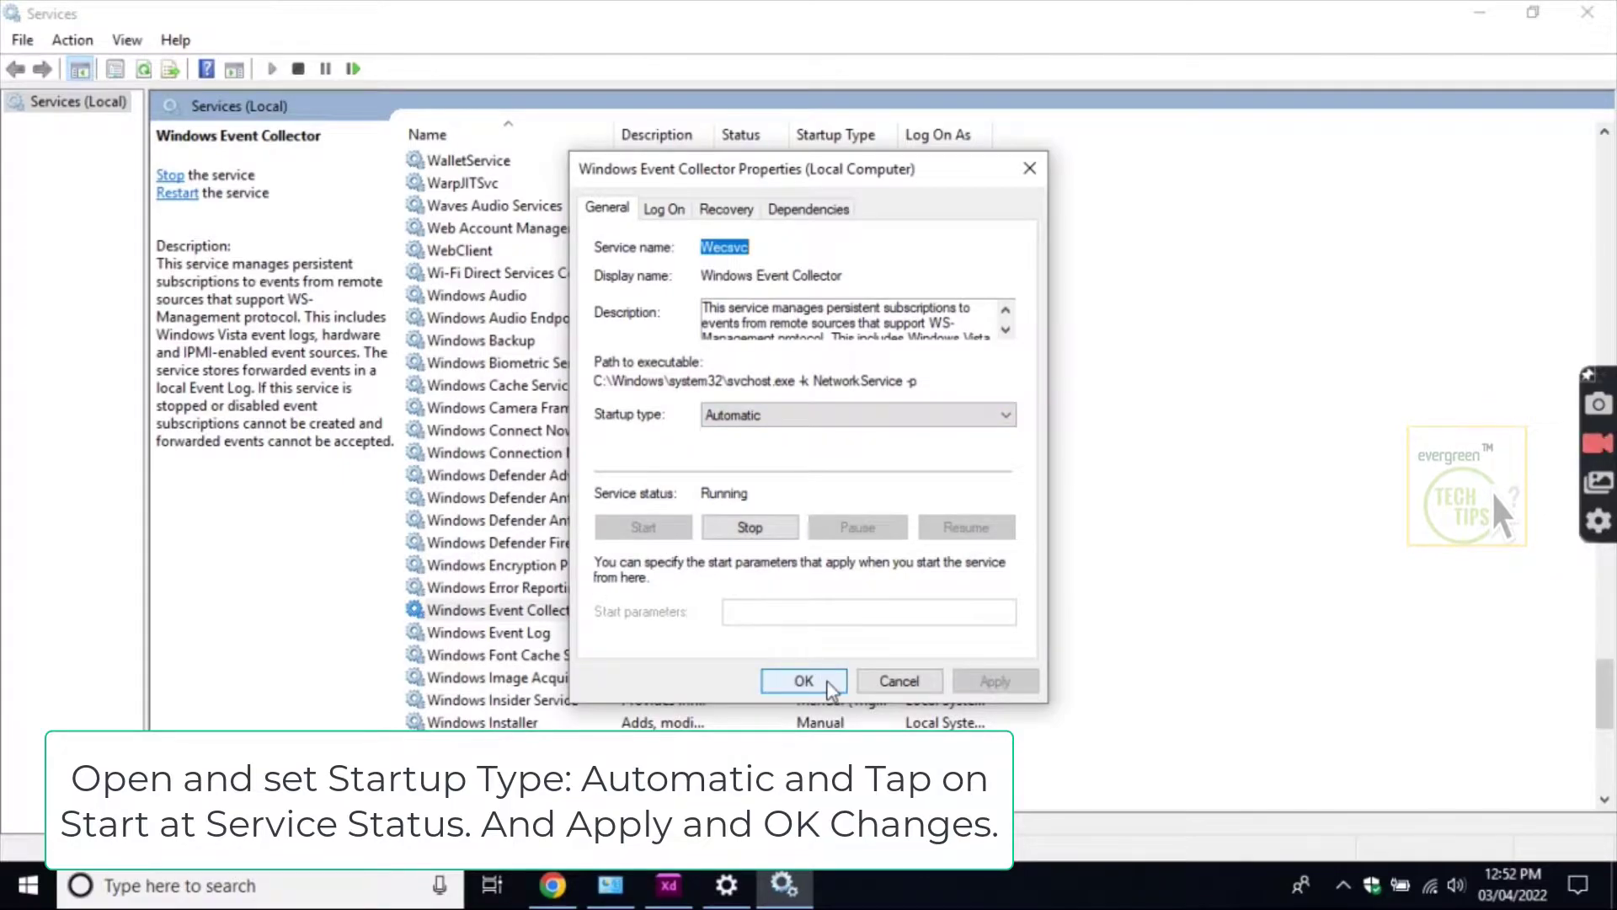
Give the Windows Event Log service an Automatic startup type, apply it and close Properties.
{"action": "left_click", "coordinate": [805, 680]}
{"action": "left_click", "coordinate": [517, 637]}
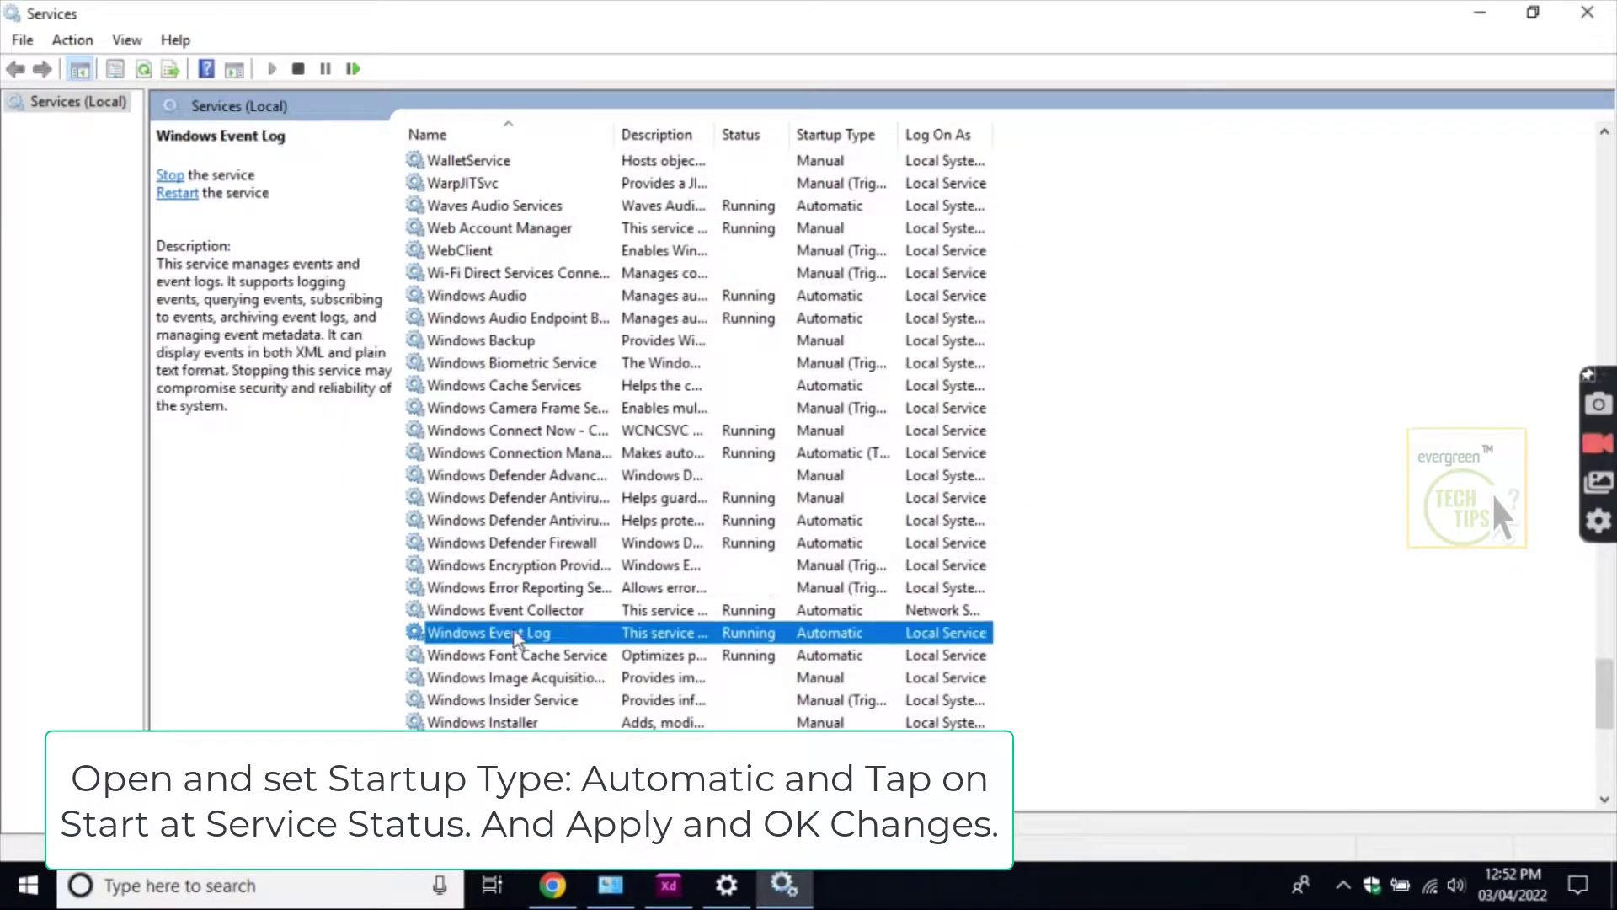
{"action": "right_click", "coordinate": [522, 640]}
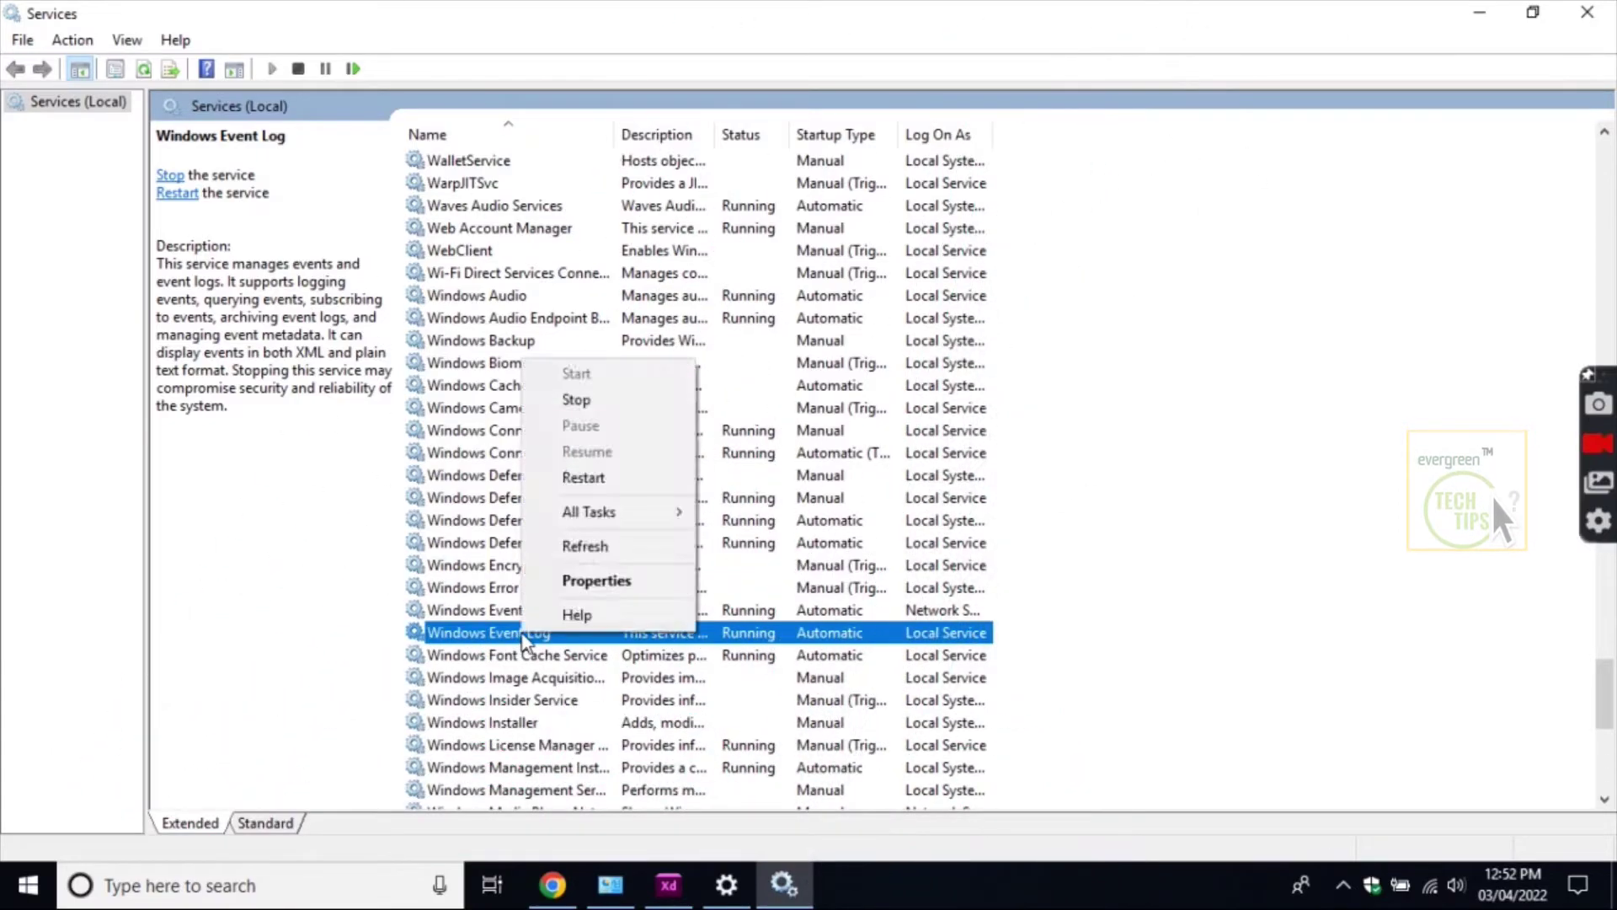
{"action": "left_click", "coordinate": [597, 581]}
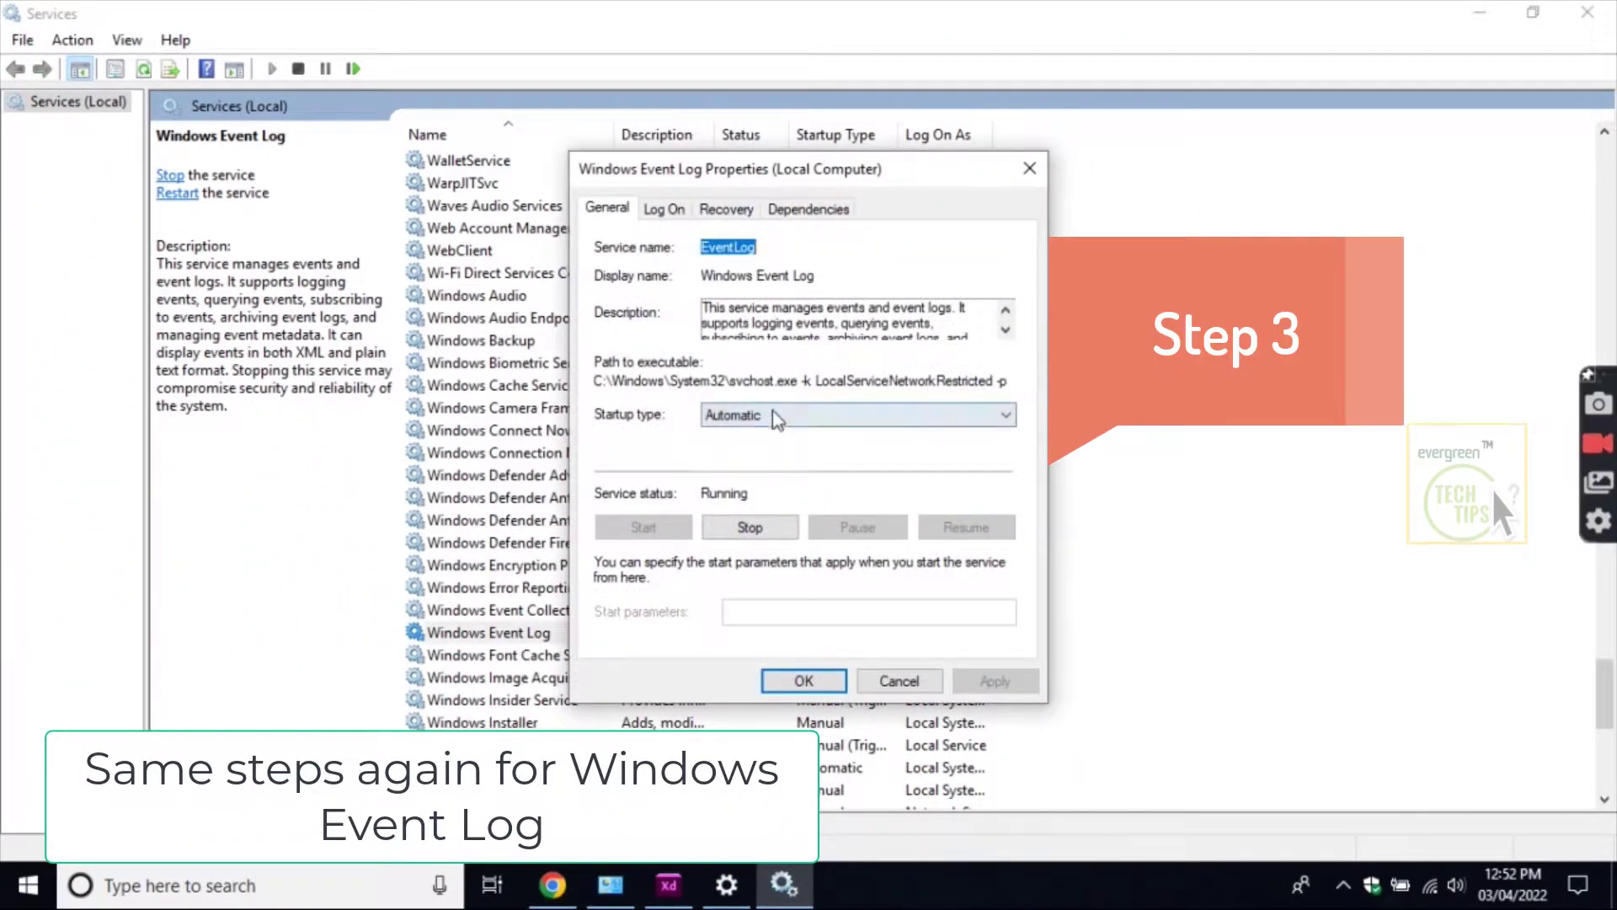
{"action": "left_click", "coordinate": [776, 416]}
{"action": "left_click", "coordinate": [757, 455]}
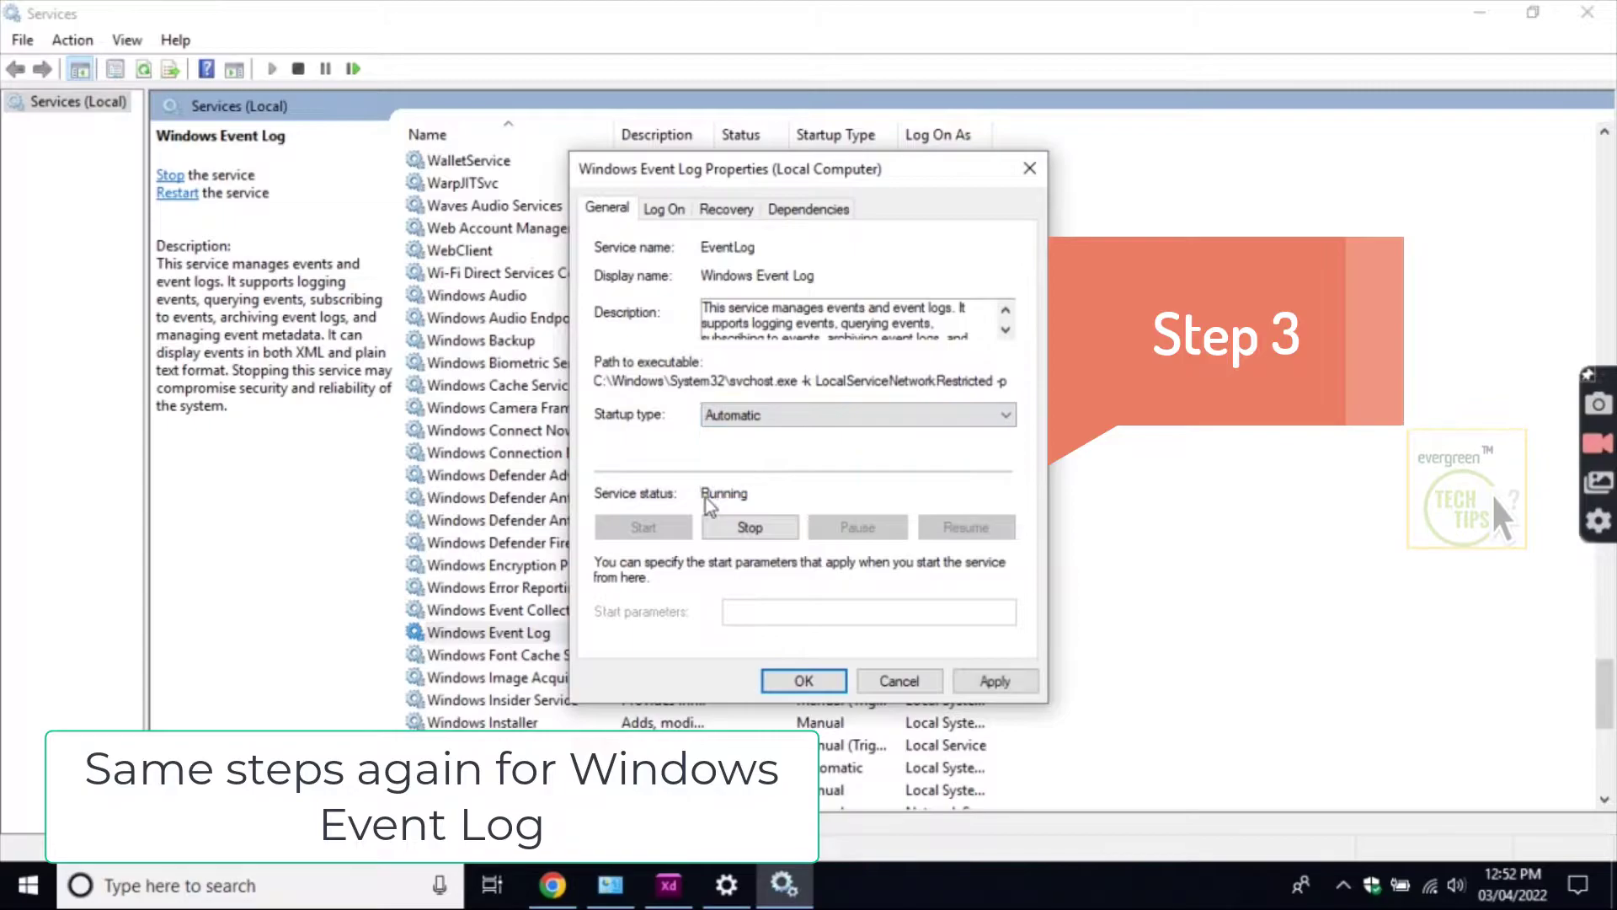
{"action": "left_click", "coordinate": [1018, 679]}
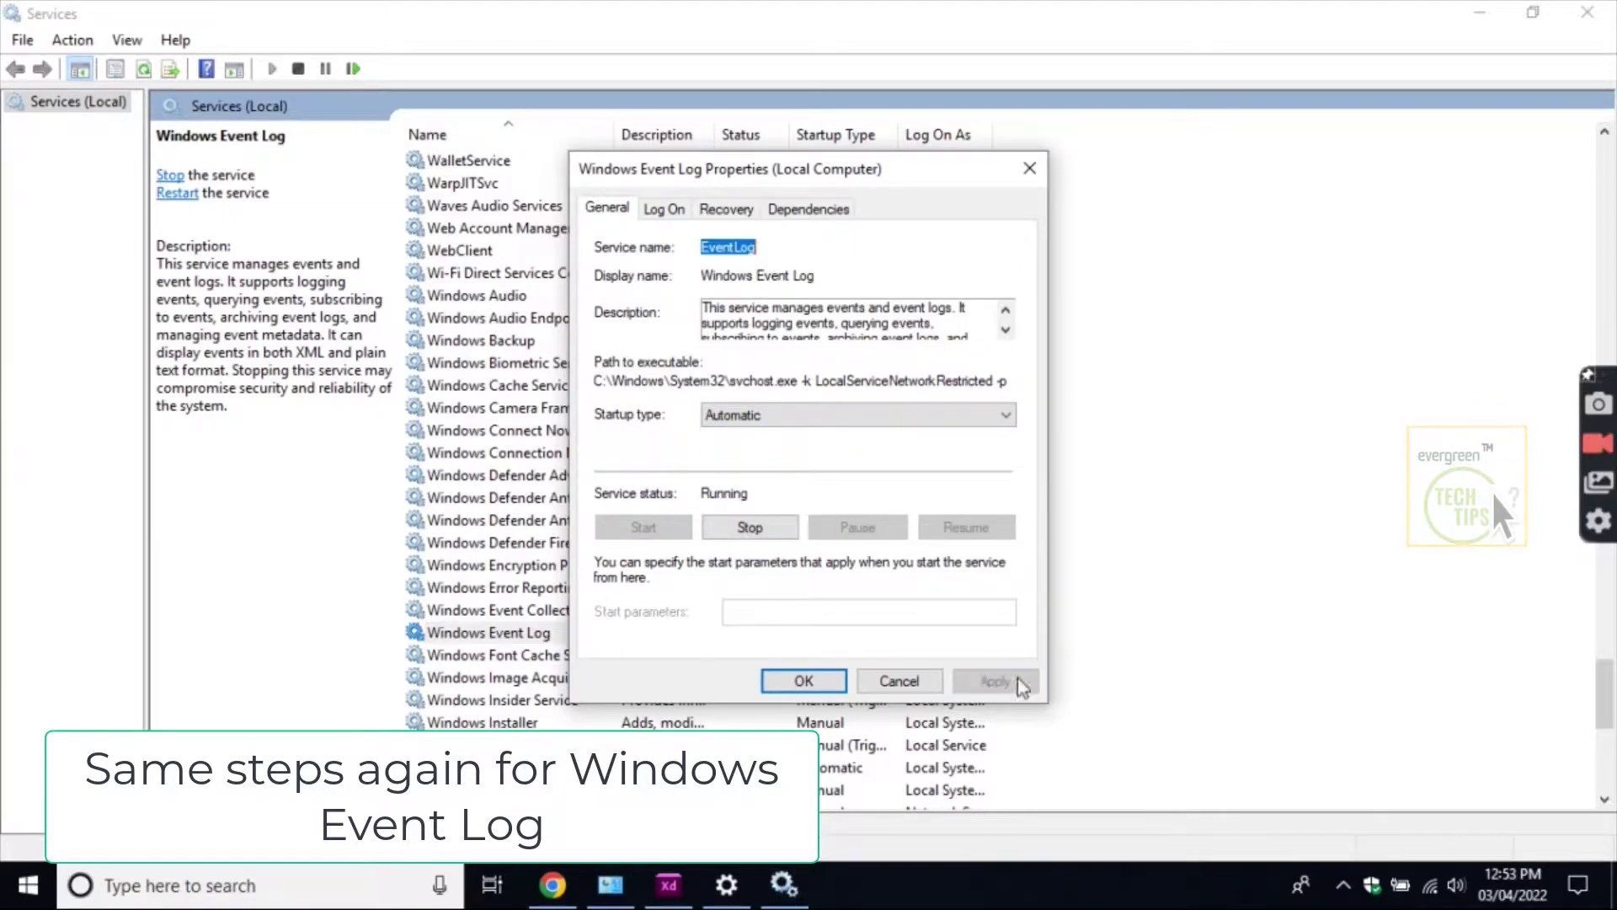
{"action": "left_click", "coordinate": [804, 680]}
{"action": "scroll", "coordinate": [510, 714], "scroll_direction": "down", "scroll_amount": 6}
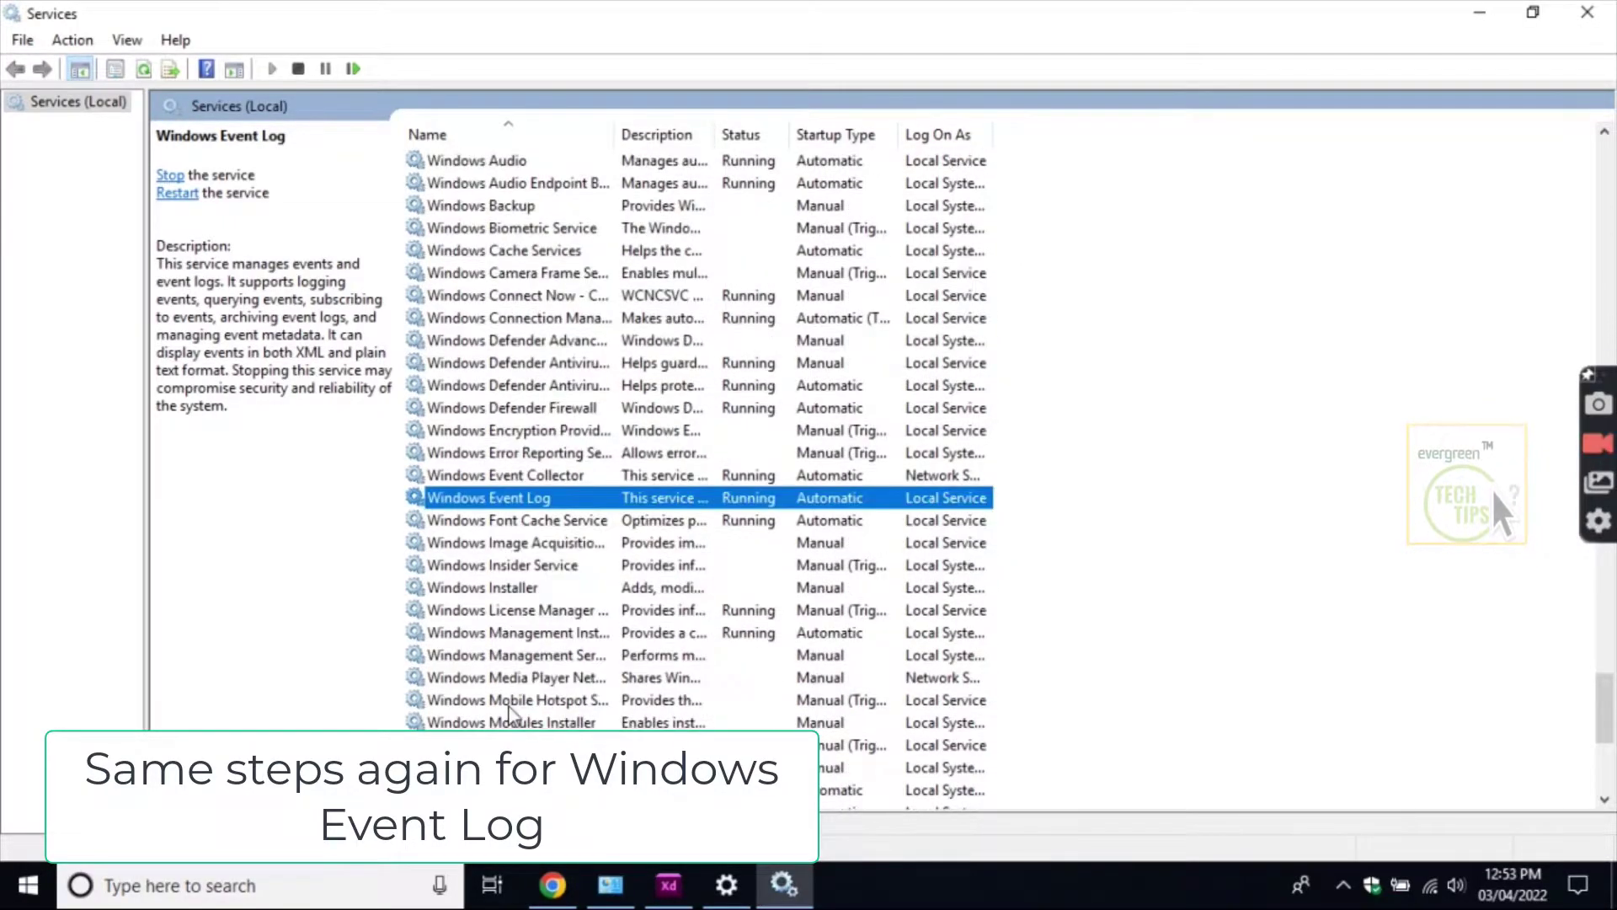
Set Windows Update's startup type to Automatic, apply, start the service, and close Properties.
{"action": "left_click", "coordinate": [486, 679]}
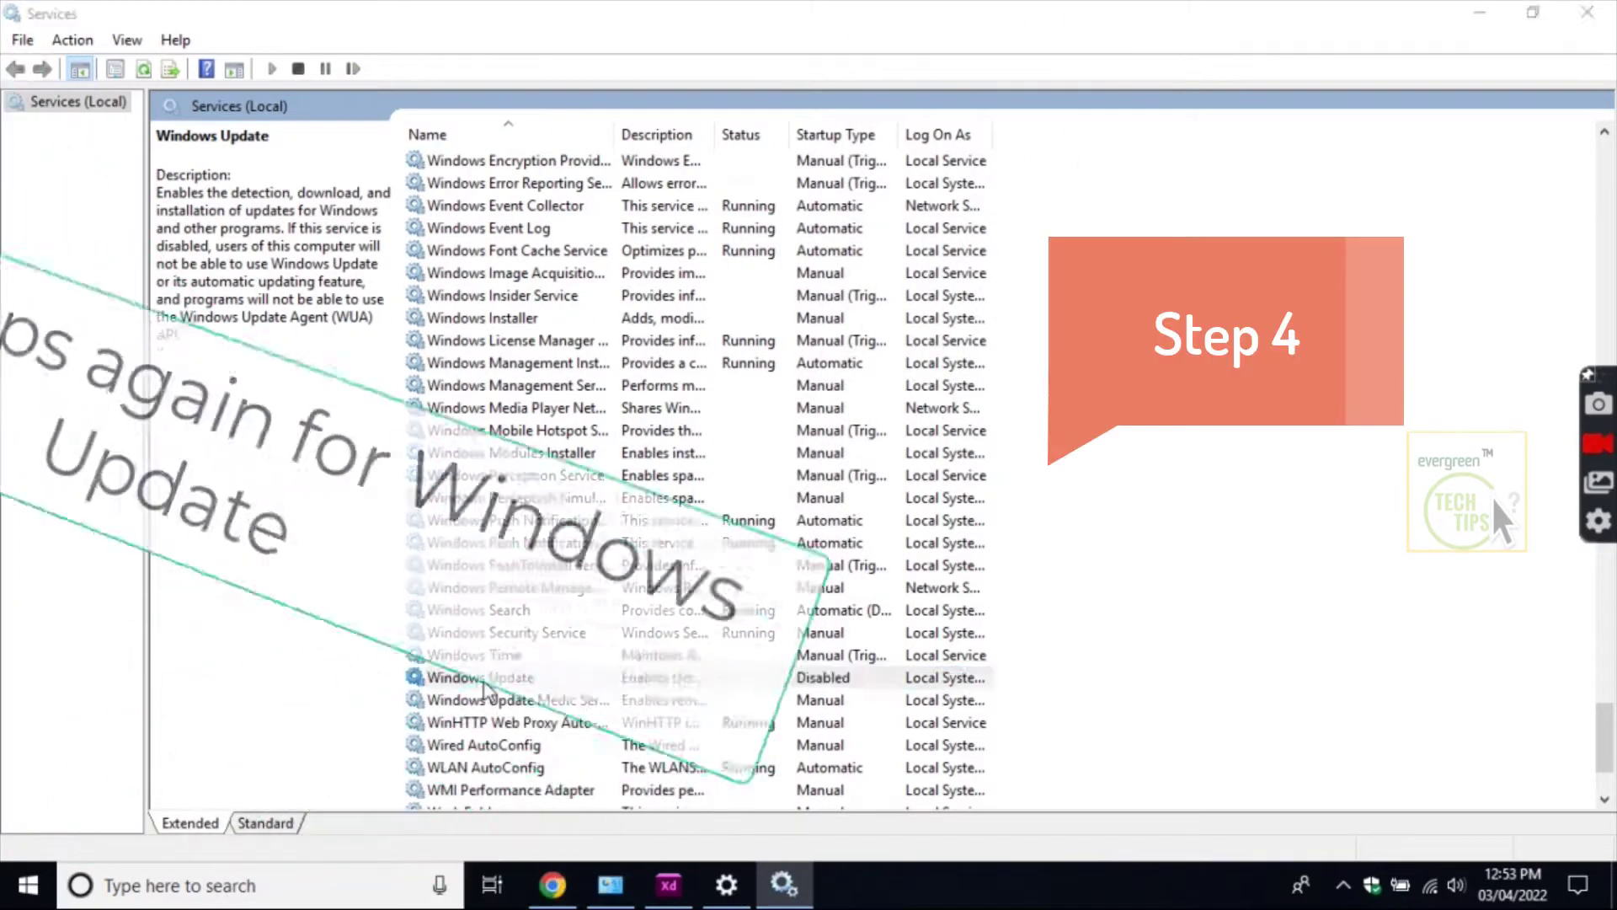
{"action": "double_click", "coordinate": [486, 679]}
{"action": "left_click", "coordinate": [752, 413]}
{"action": "left_click", "coordinate": [775, 450]}
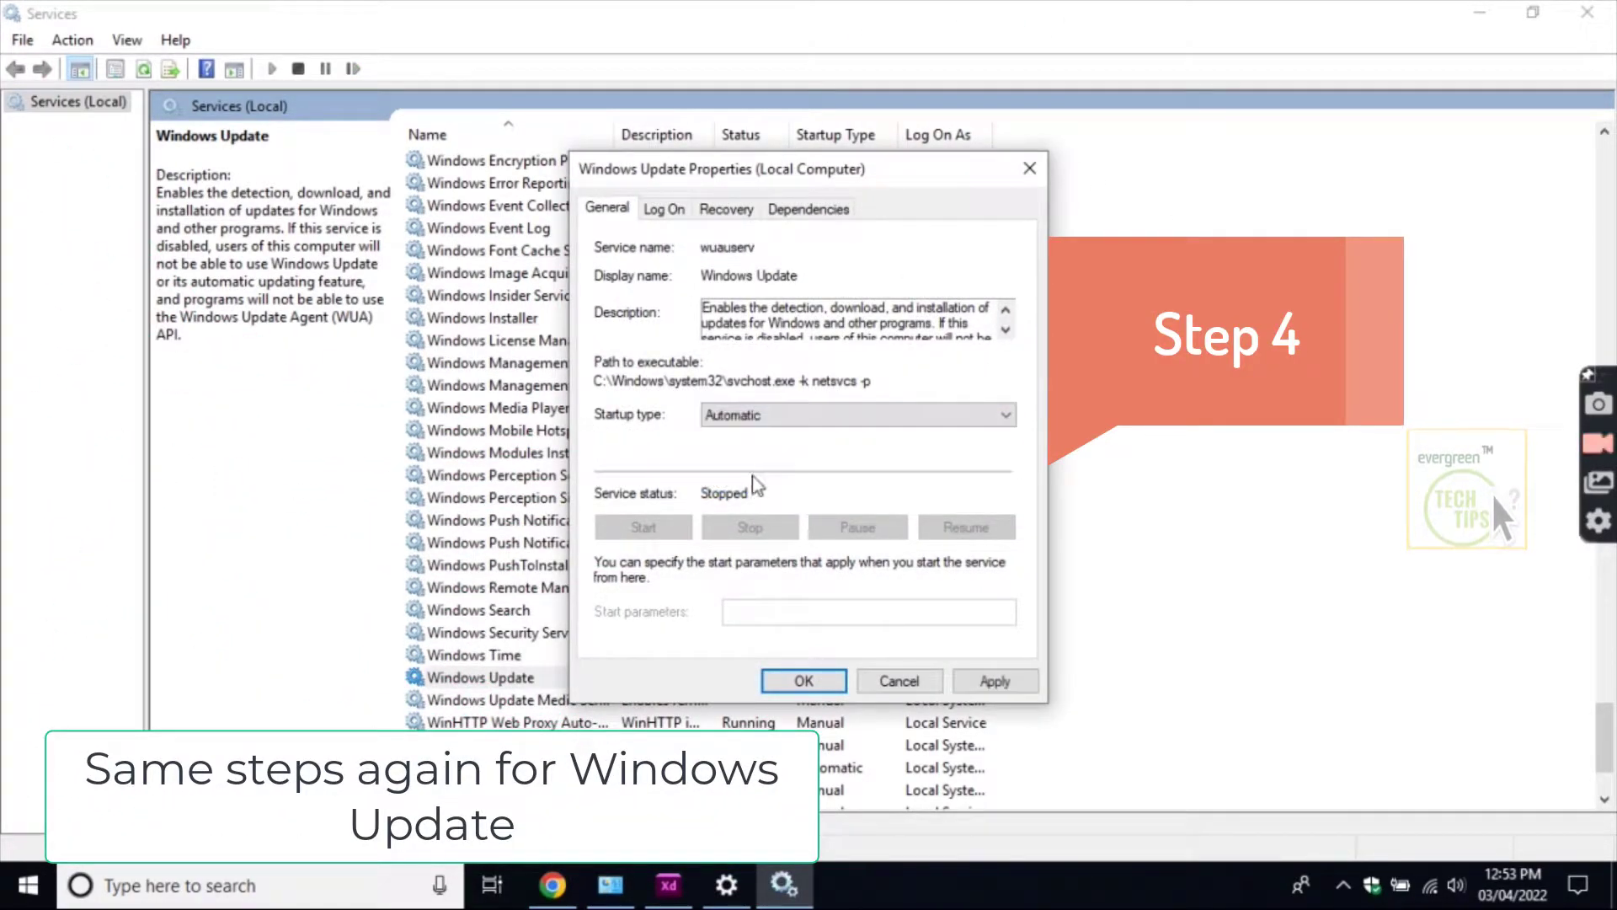
{"action": "left_click", "coordinate": [990, 679]}
{"action": "left_click", "coordinate": [642, 528]}
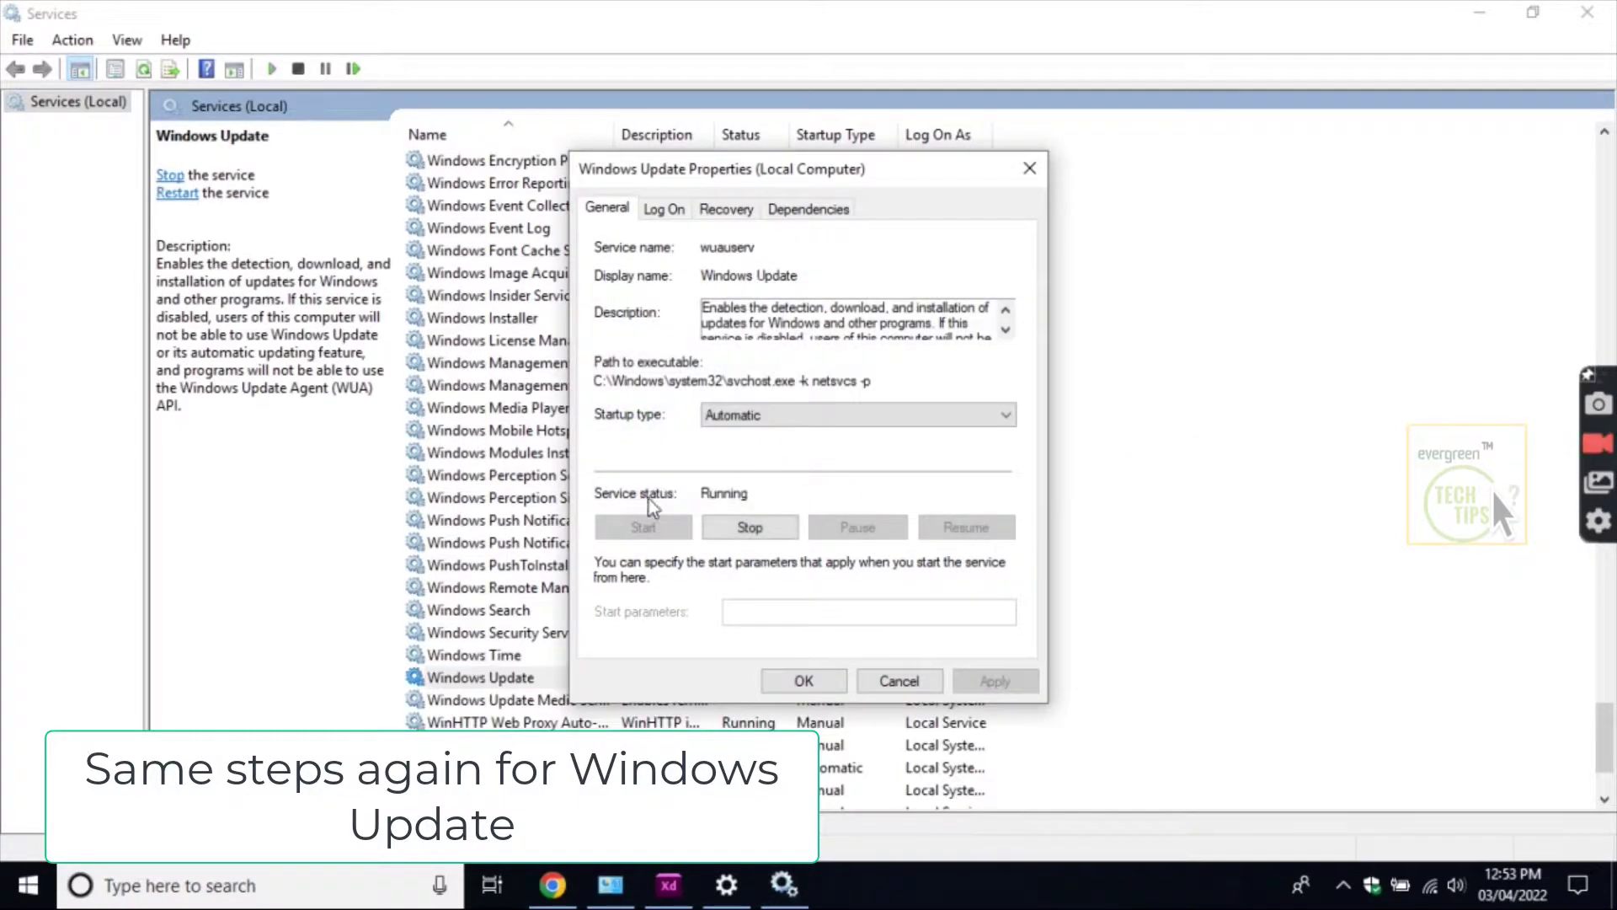
{"action": "left_click", "coordinate": [813, 682]}
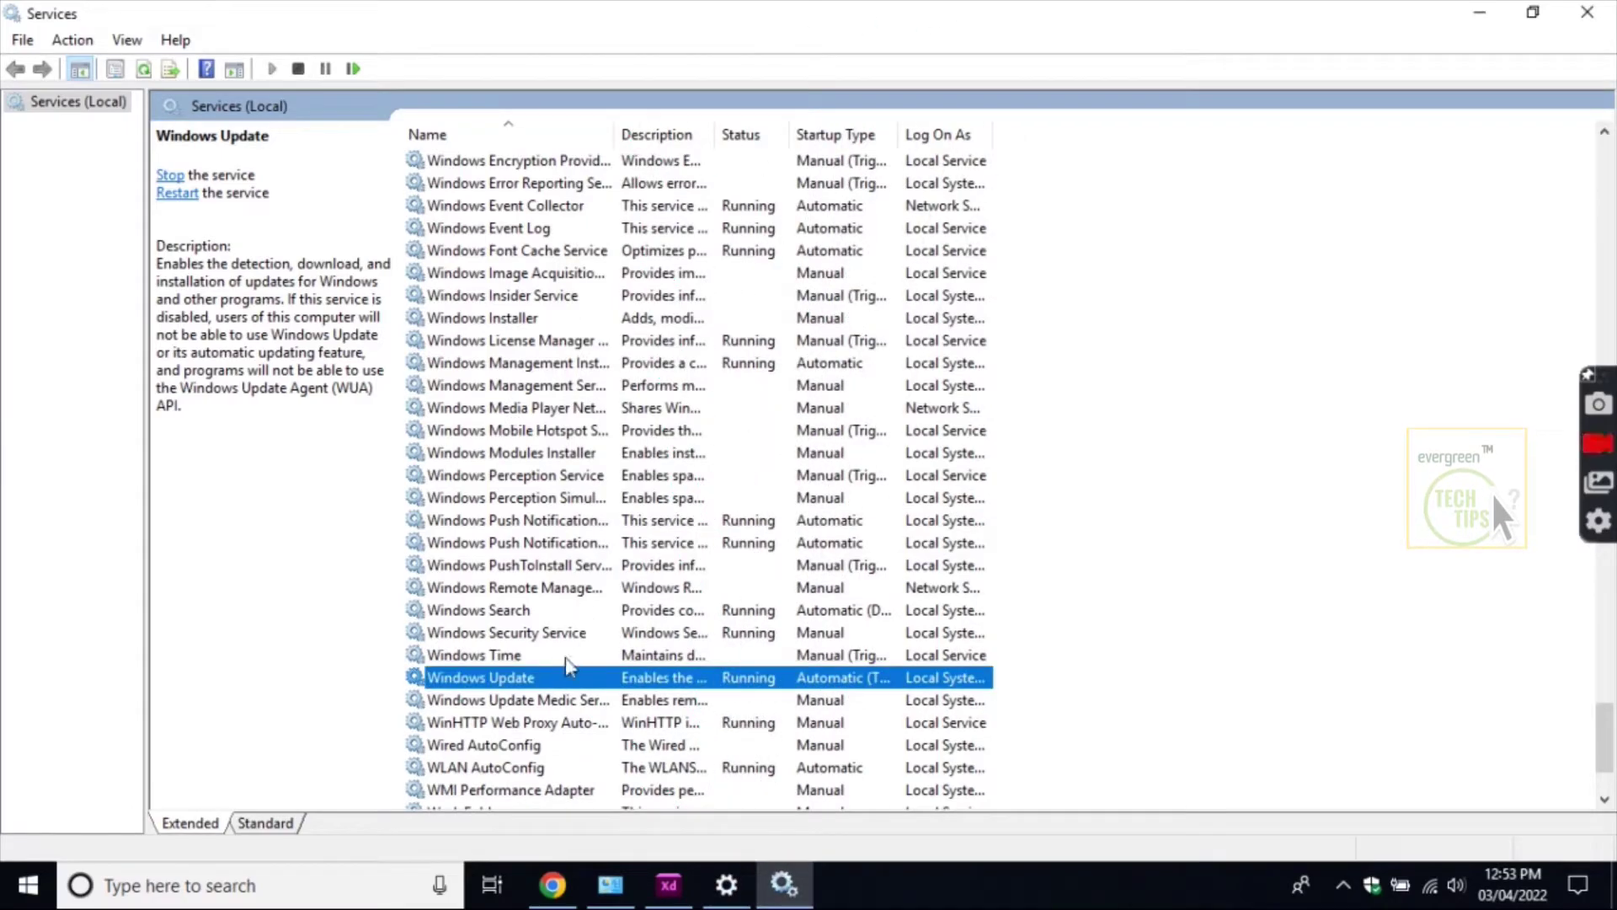
Search 'windows' to reach the Windows Update page and retry the update check.
{"action": "left_click", "coordinate": [26, 886]}
{"action": "type", "text": "windows"}
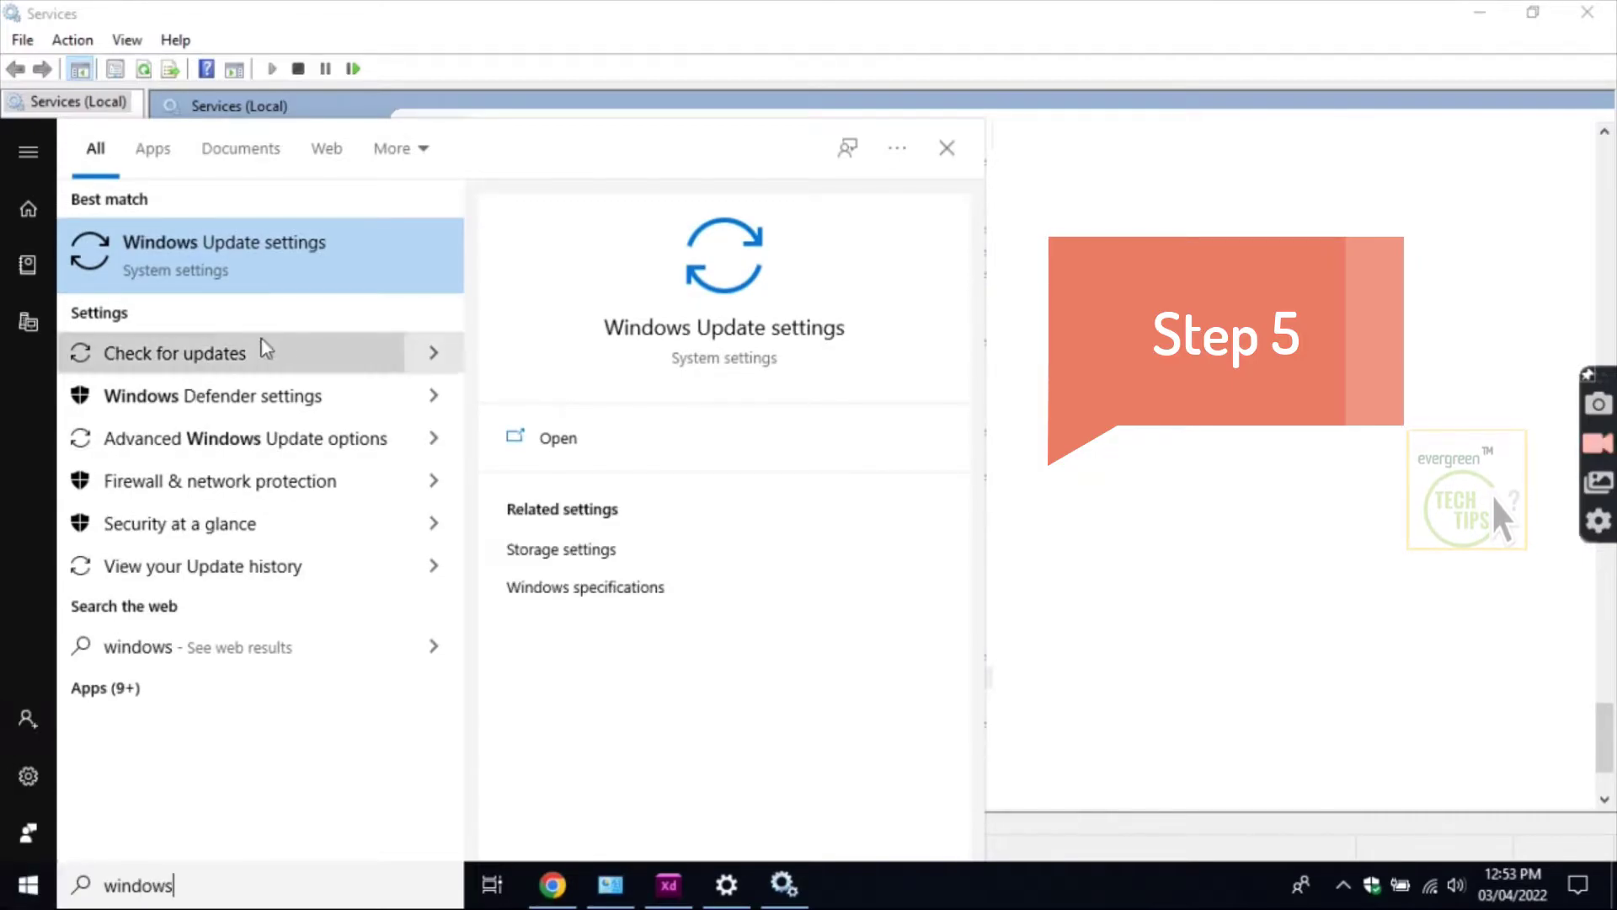
{"action": "left_click", "coordinate": [262, 361]}
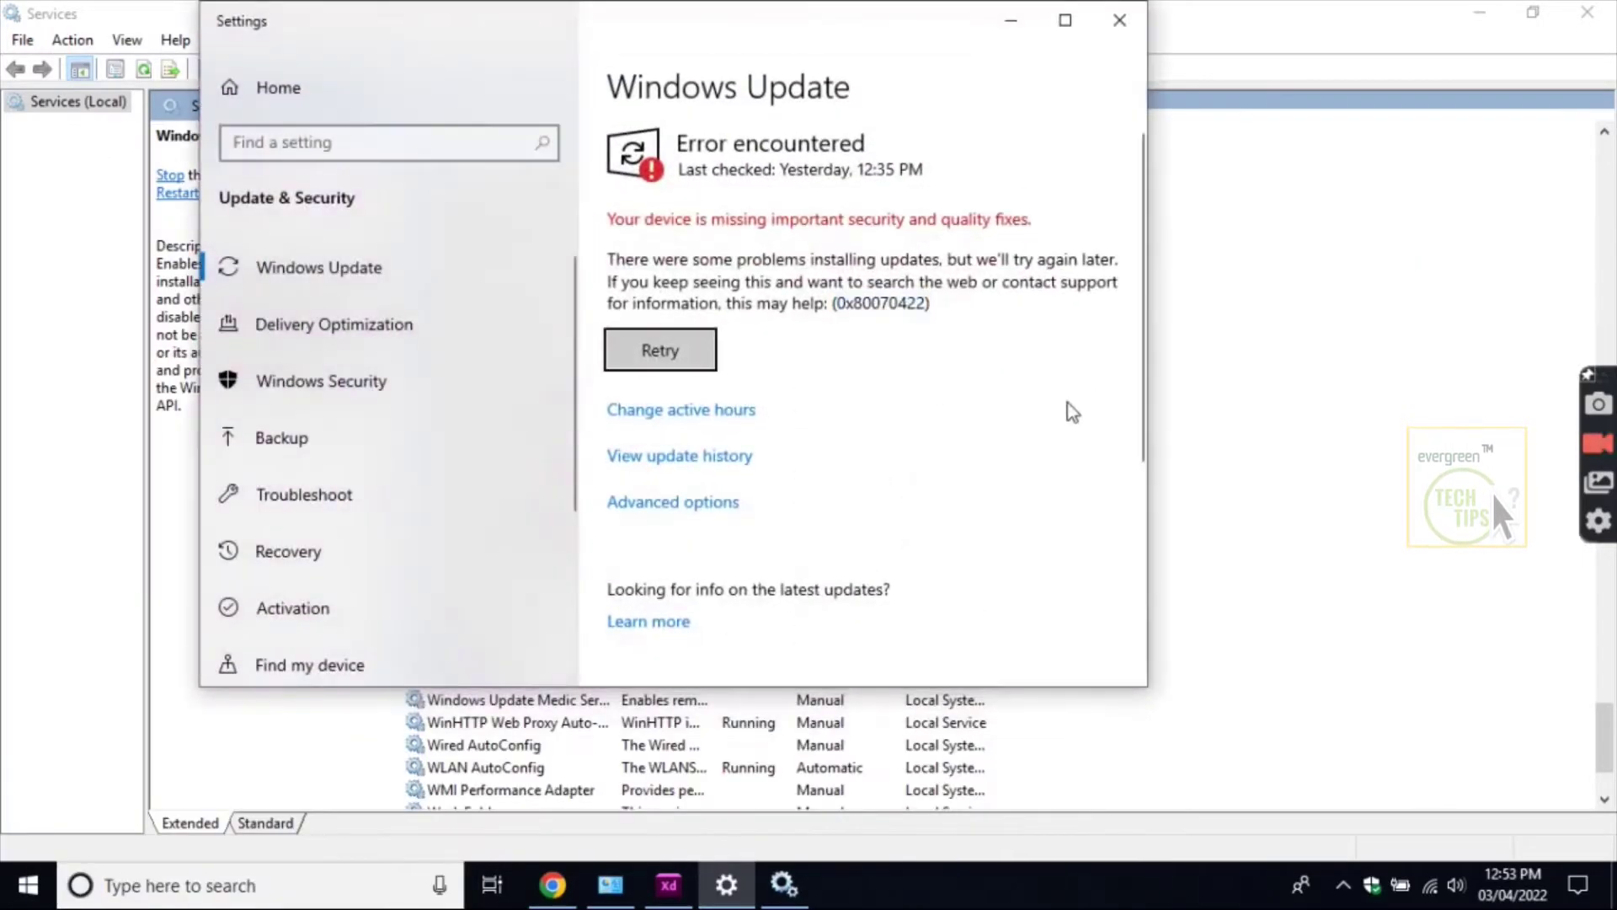
{"action": "left_click", "coordinate": [673, 369]}
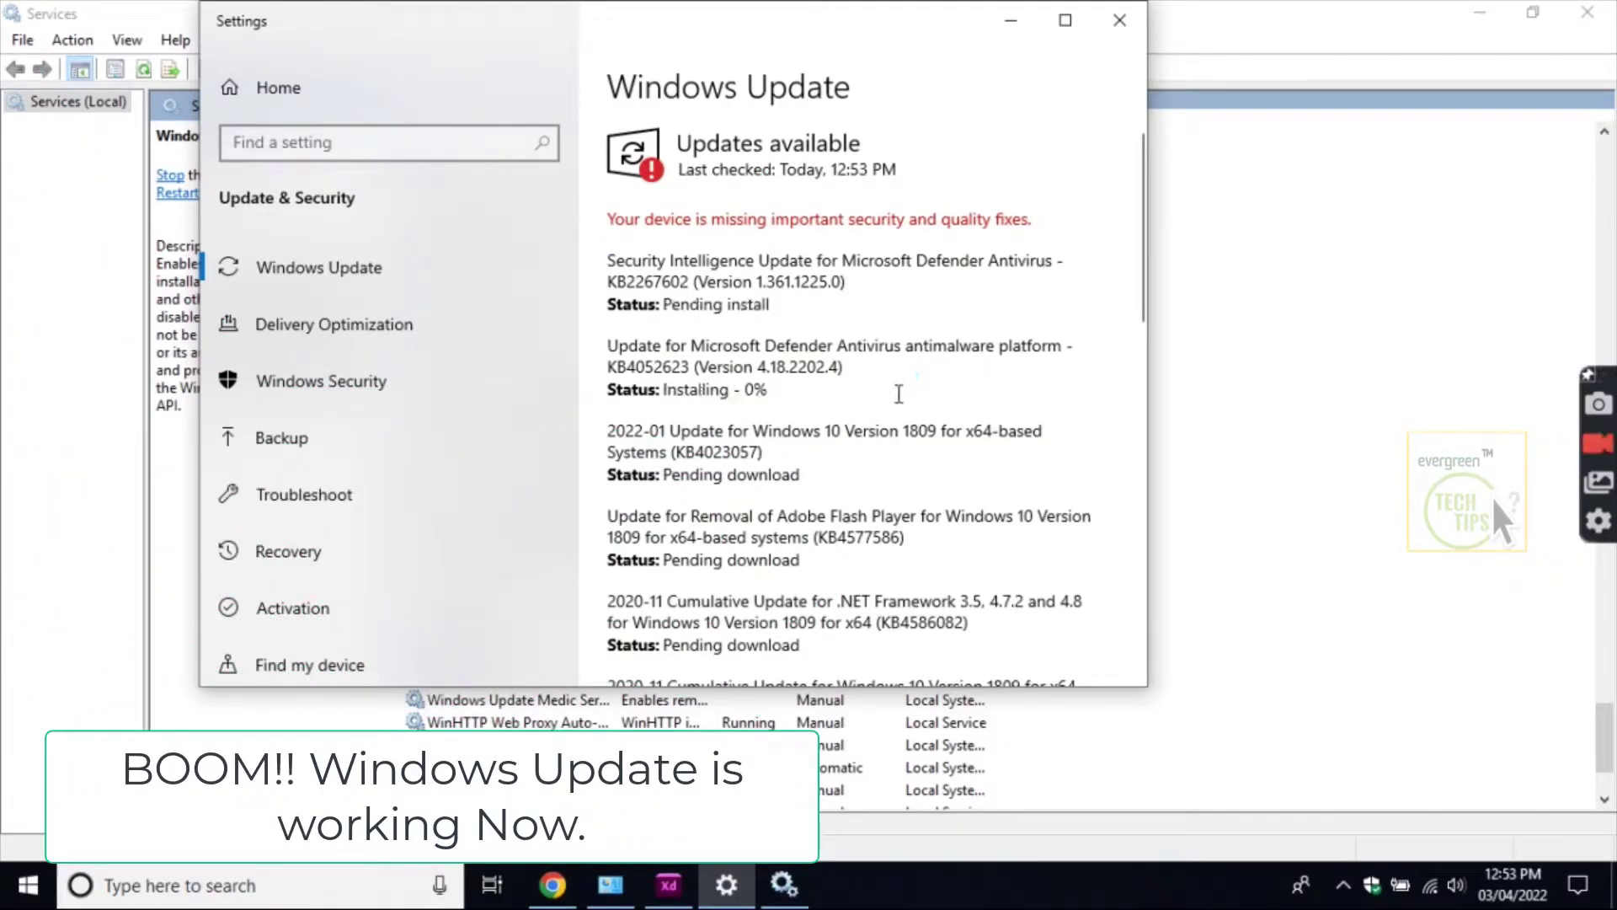
{"action": "scroll", "coordinate": [900, 380], "scroll_direction": "down", "scroll_amount": 10}
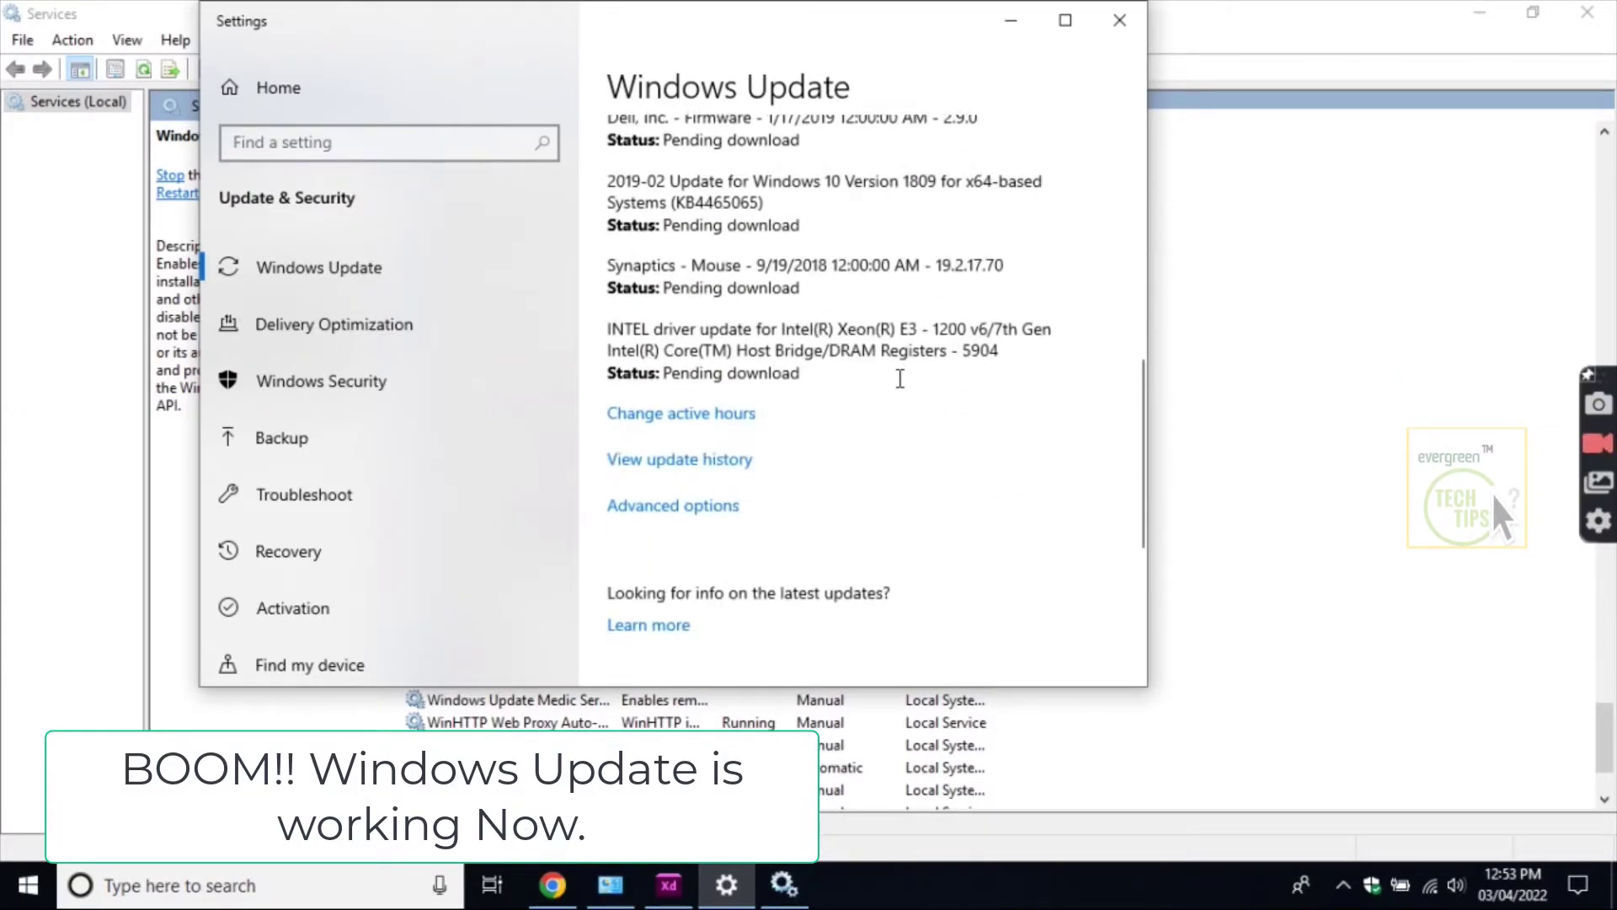
{"action": "scroll", "coordinate": [900, 380], "scroll_direction": "up", "scroll_amount": 10}
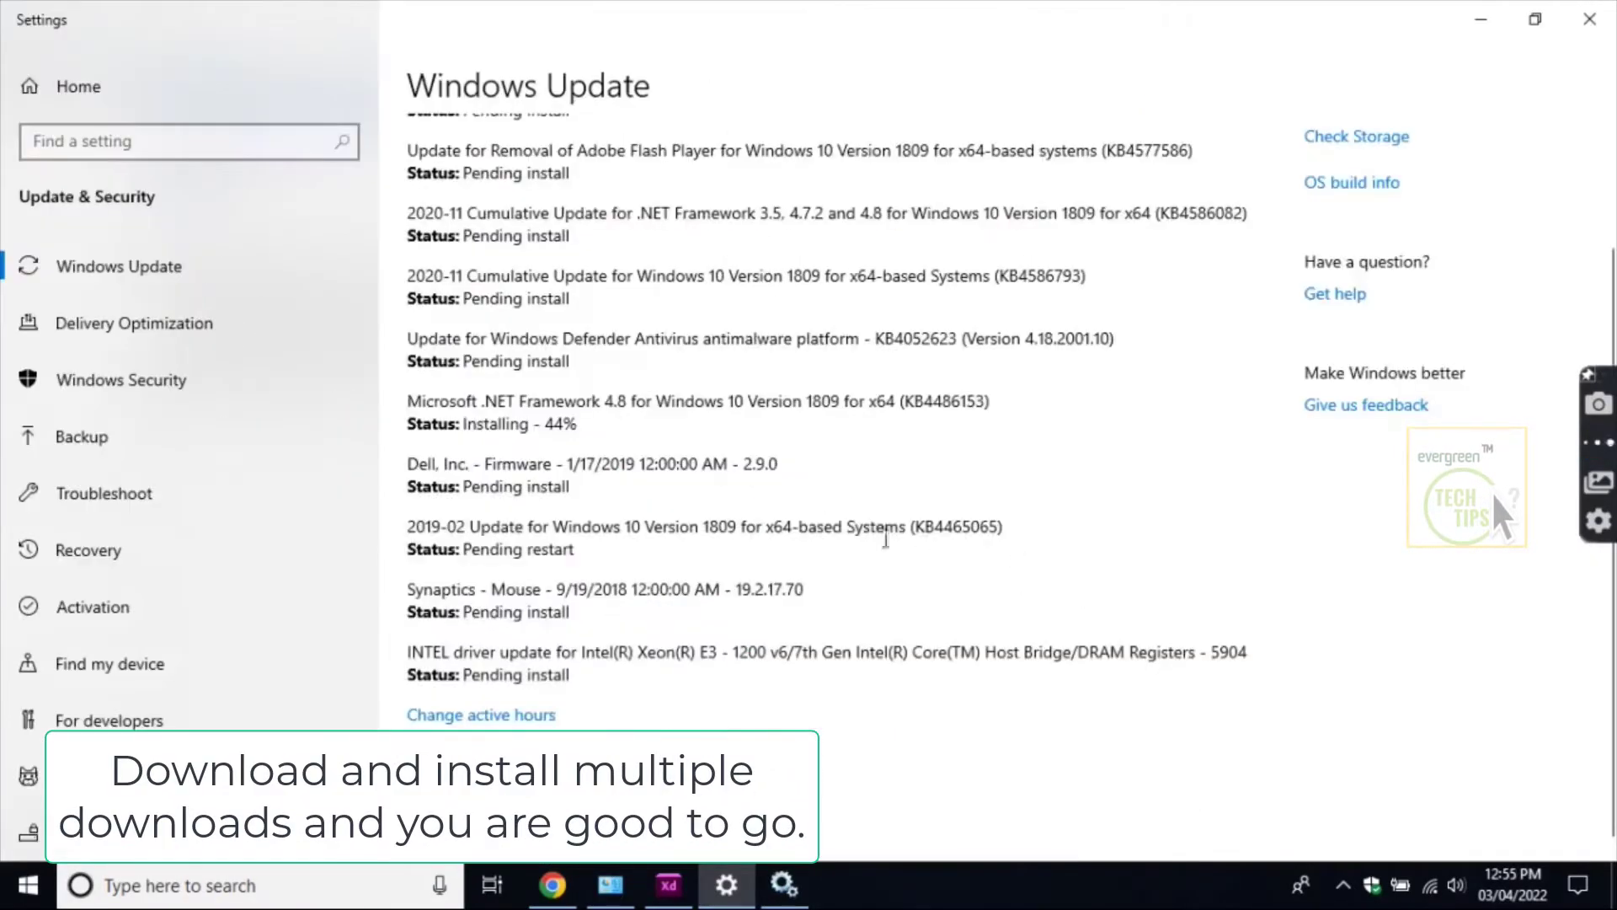
{"action": "scroll", "coordinate": [869, 557], "scroll_direction": "up", "scroll_amount": 1}
Review the installing updates, then relaunch the Adobe XD setup file from Chrome's download bar.
{"action": "scroll", "coordinate": [840, 536], "scroll_direction": "down", "scroll_amount": 1}
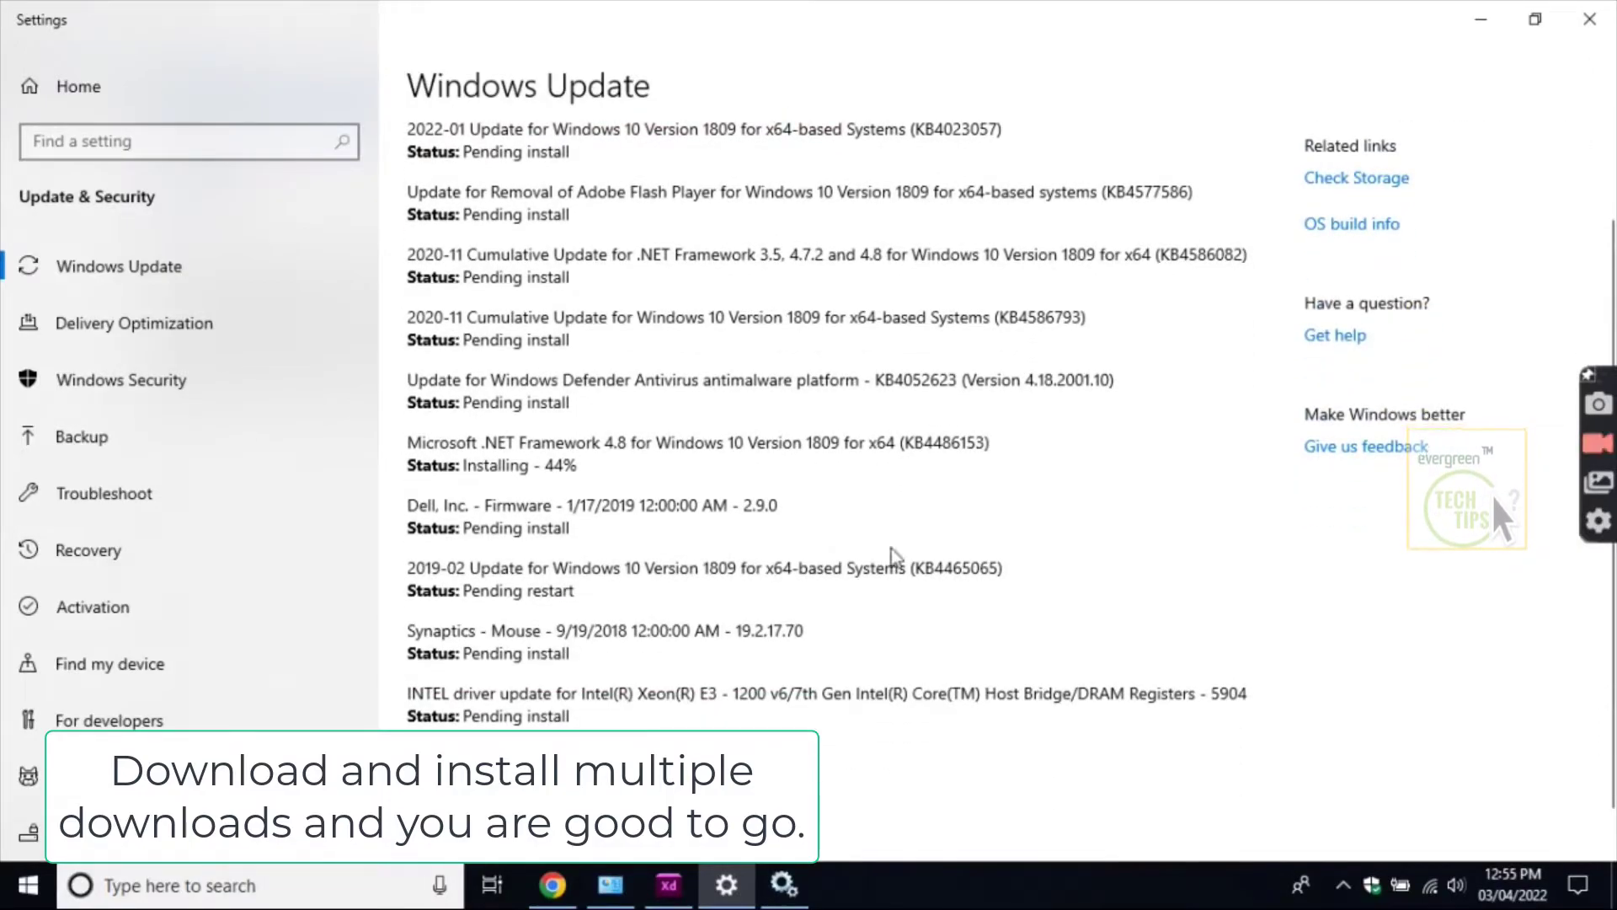
{"action": "scroll", "coordinate": [901, 564], "scroll_direction": "up", "scroll_amount": 1}
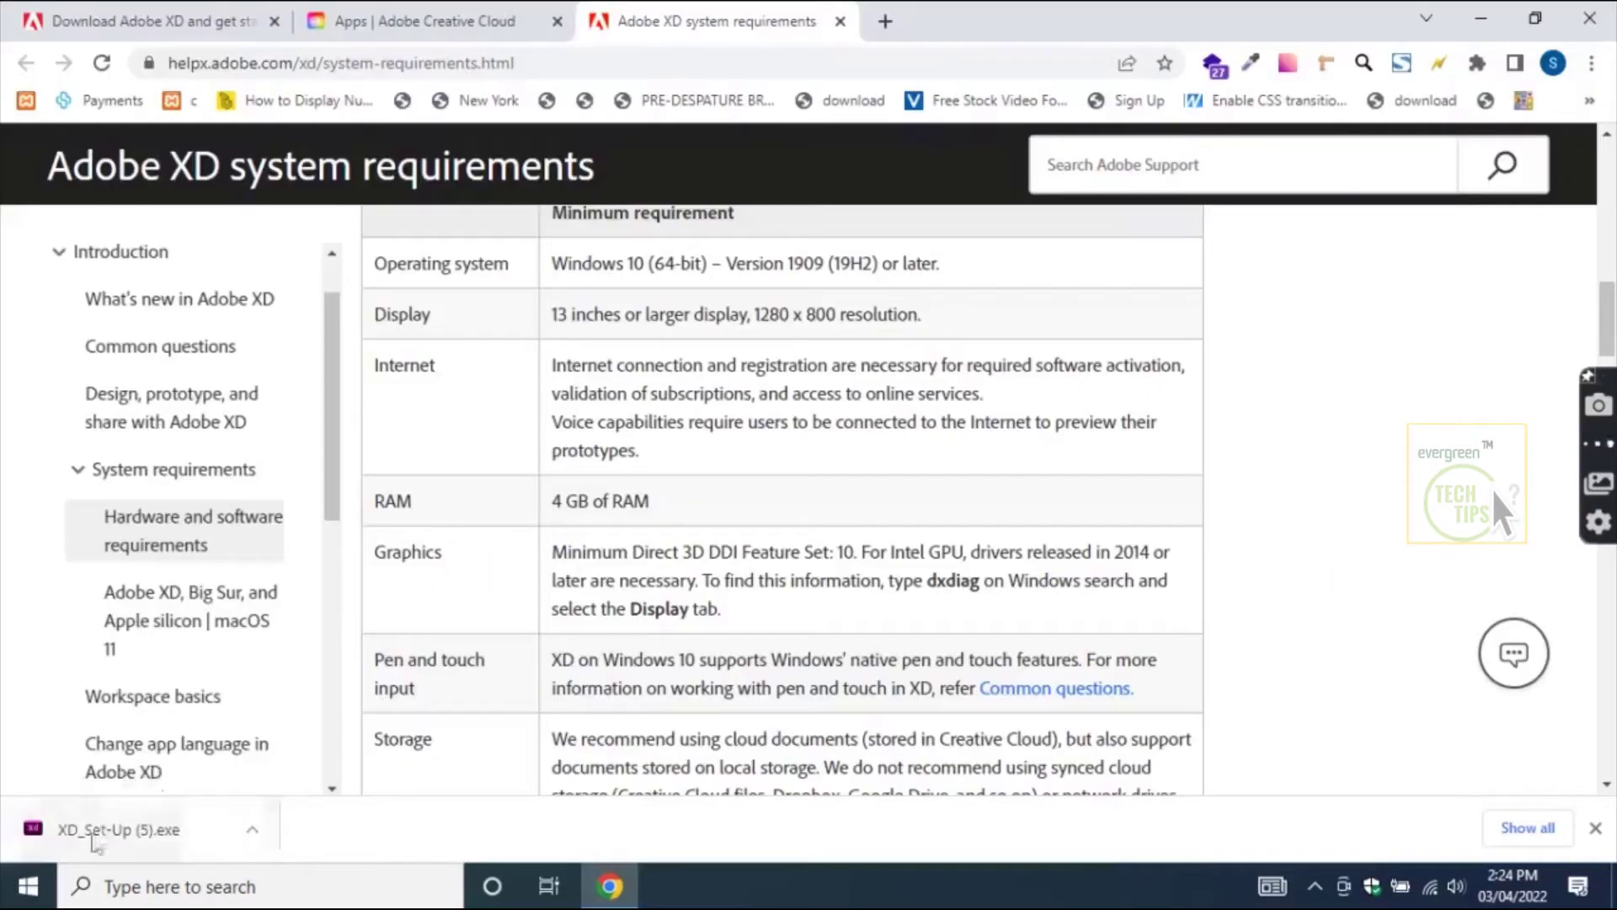
{"action": "left_click", "coordinate": [38, 833]}
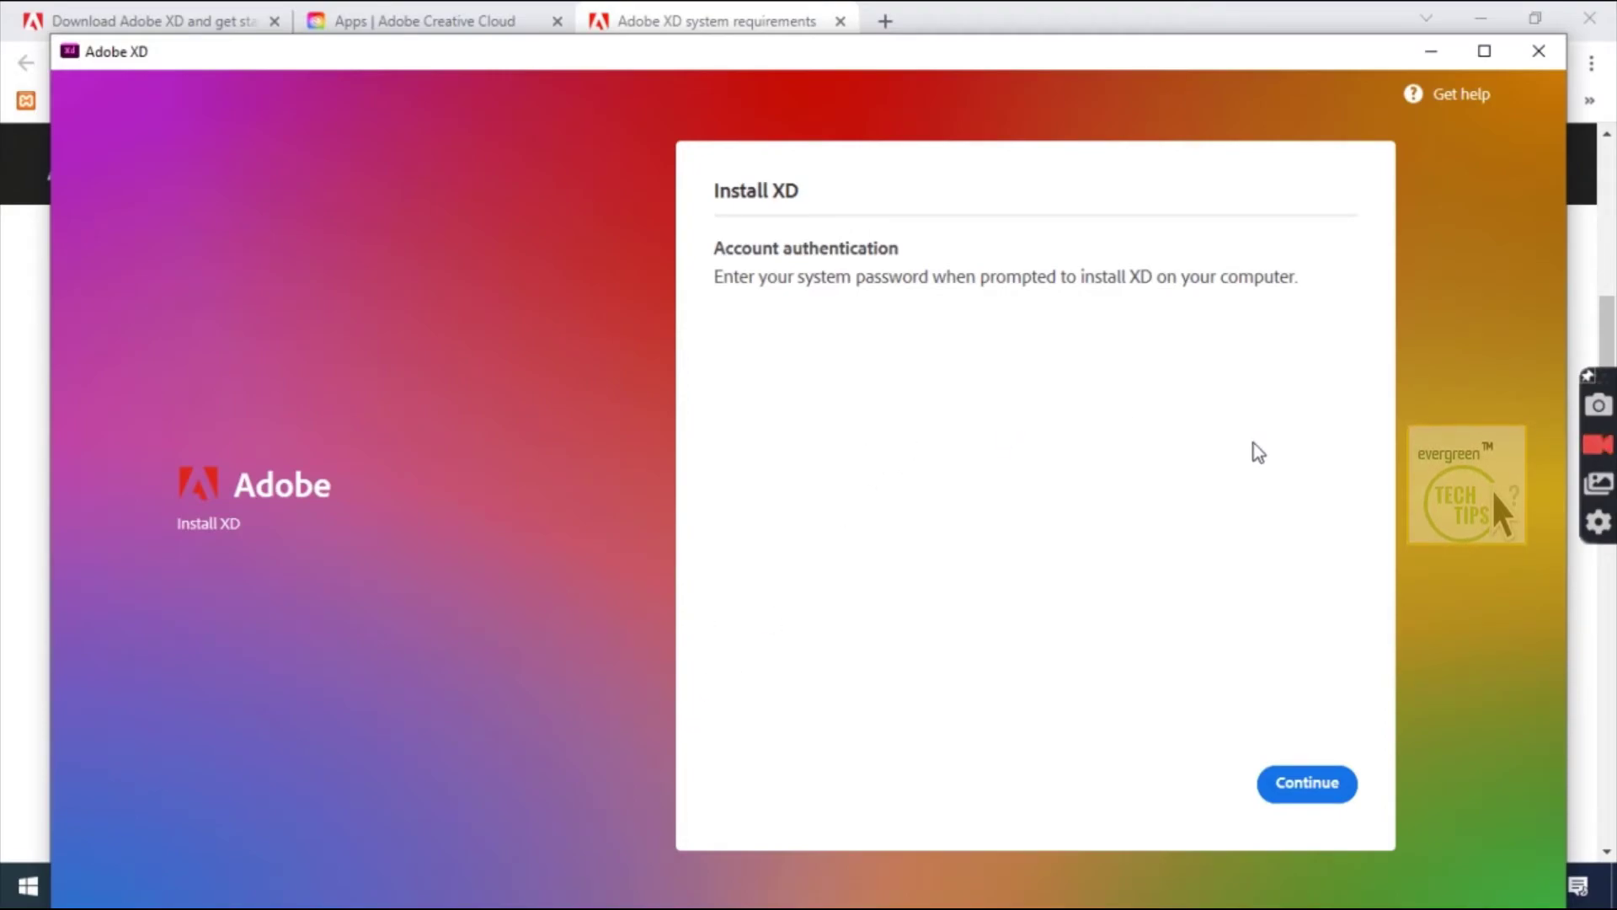
Continue past authentication, skip the role, UI/UX experience and final survey questions, and proceed with installing XD.
{"action": "left_click", "coordinate": [1312, 789]}
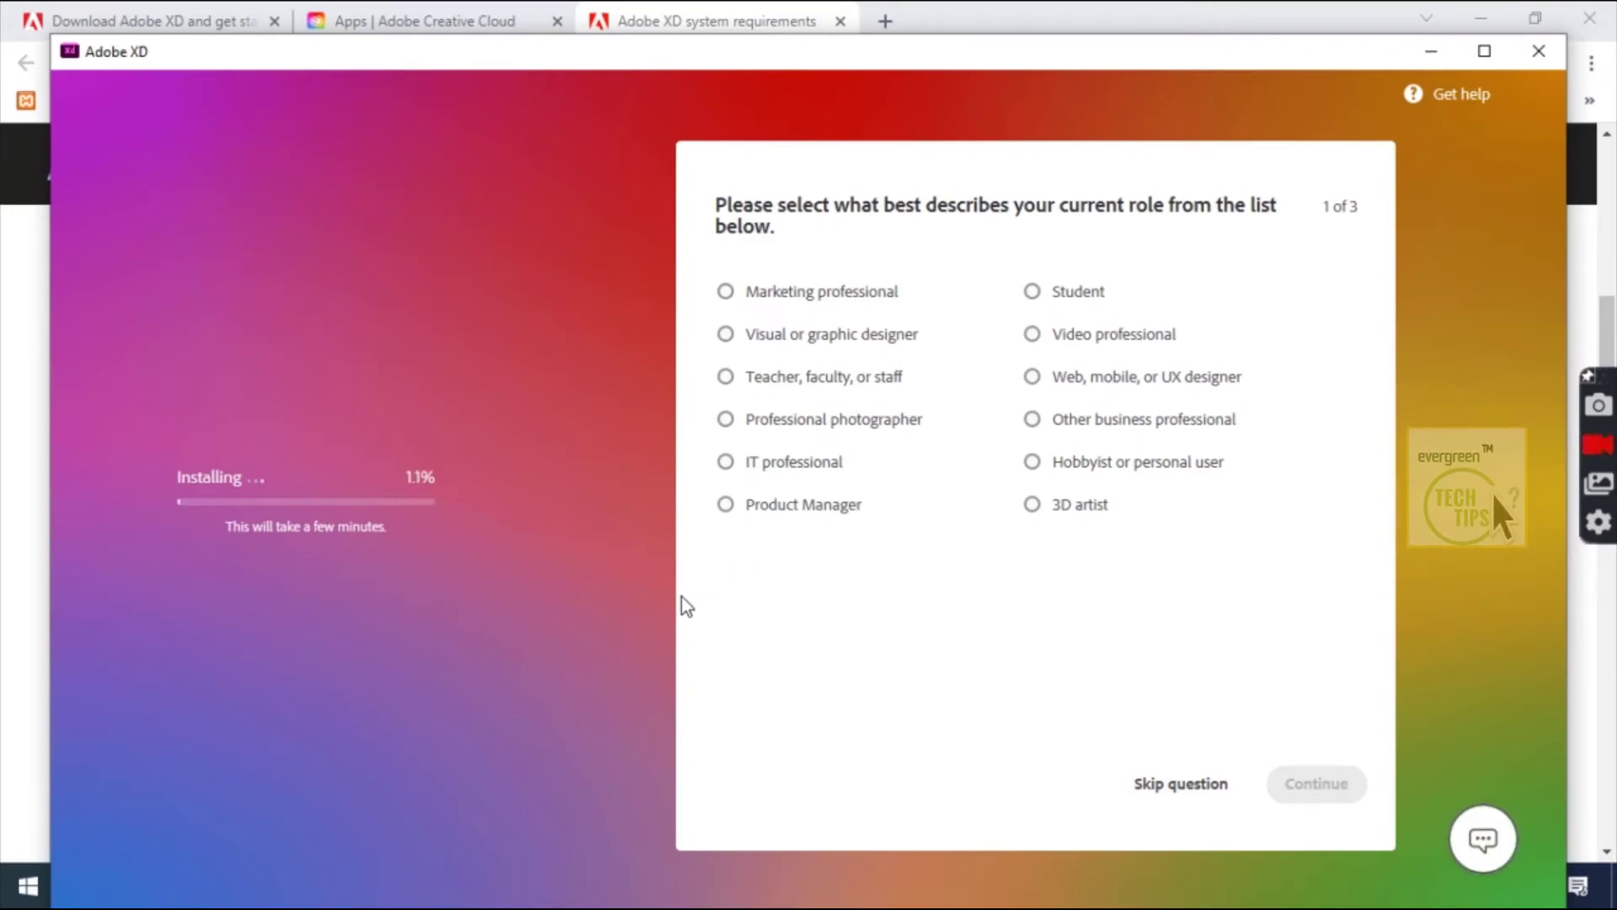
{"action": "left_click", "coordinate": [1196, 792]}
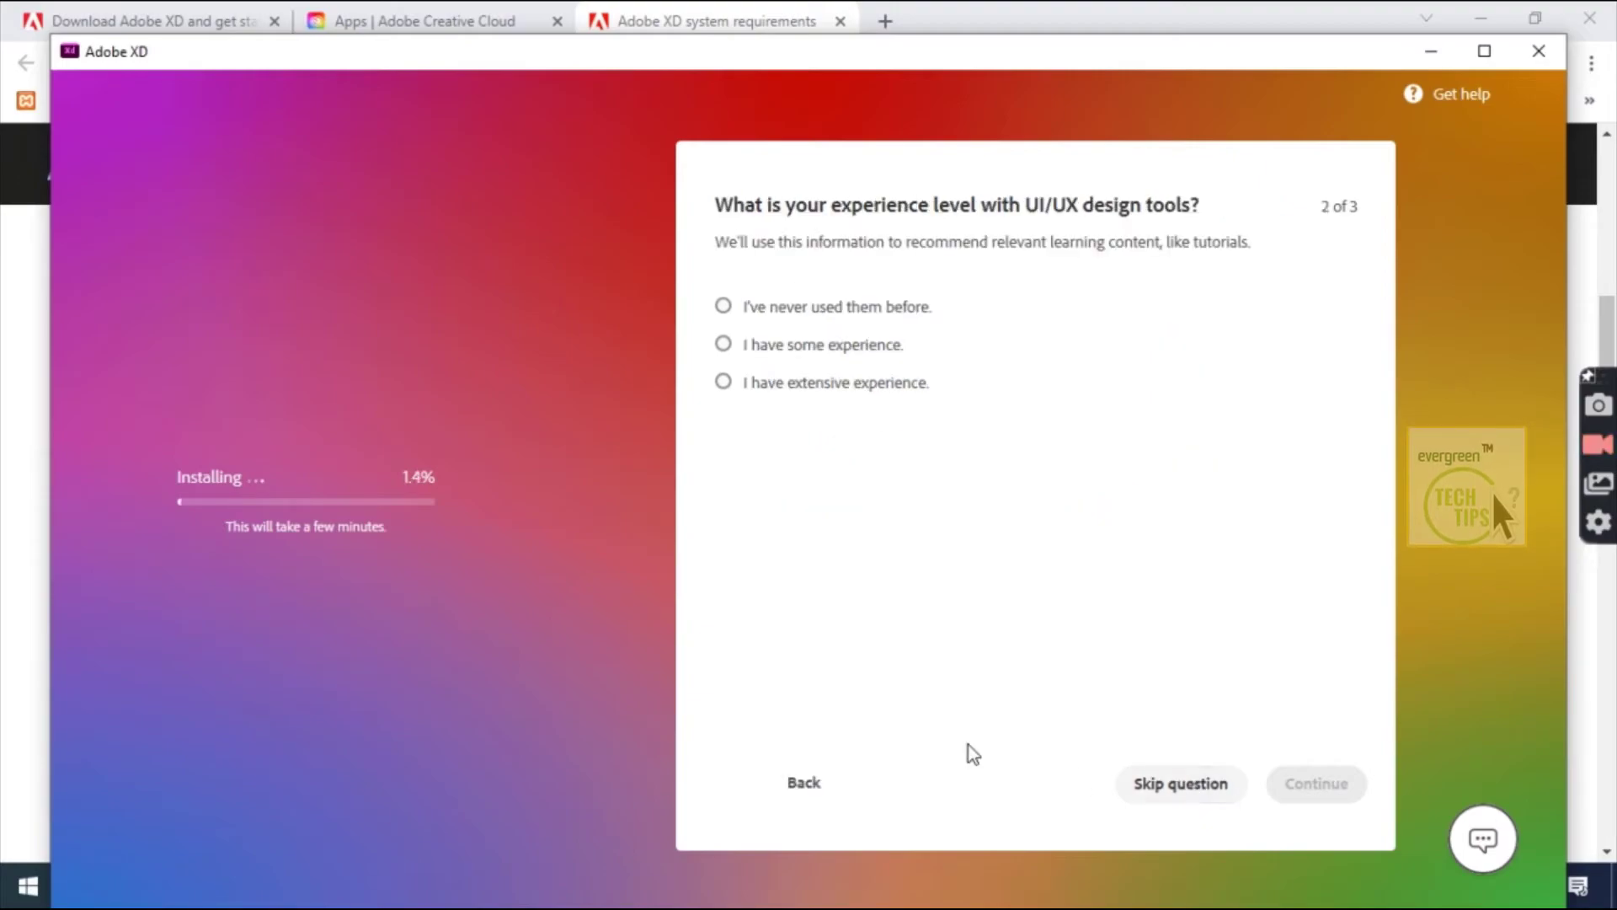
{"action": "left_click", "coordinate": [1163, 788]}
{"action": "left_click", "coordinate": [1191, 785]}
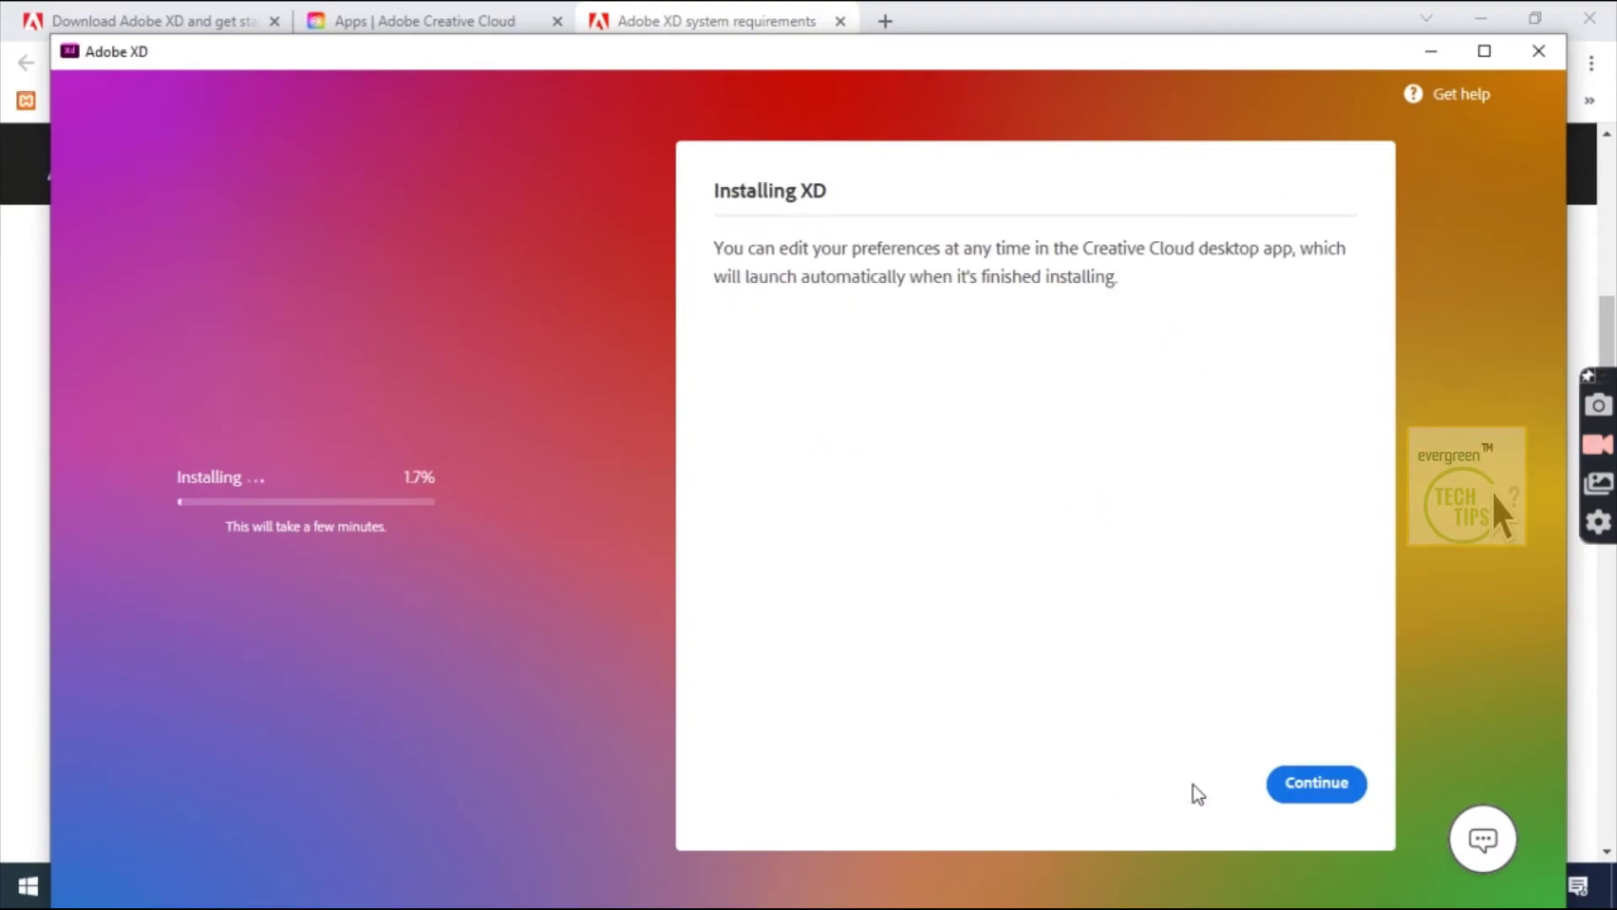
{"action": "left_click", "coordinate": [1312, 785]}
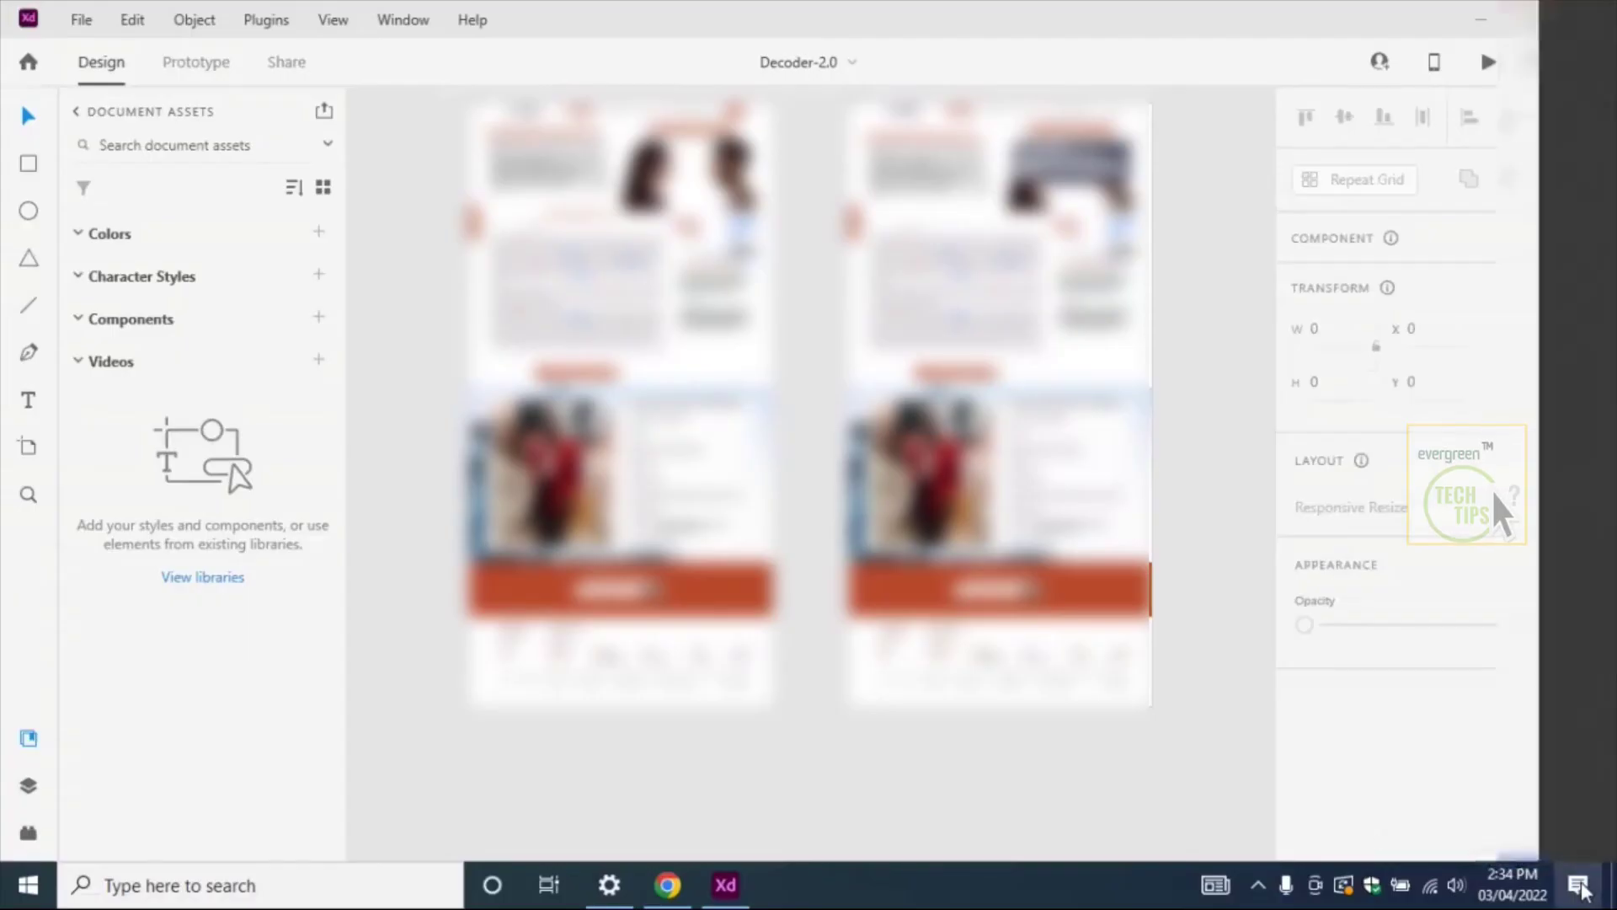
Dismiss the Windows Security threats alert and check the Creative Cloud notice that XD installed with 17 fonts.
{"action": "left_click", "coordinate": [1580, 886]}
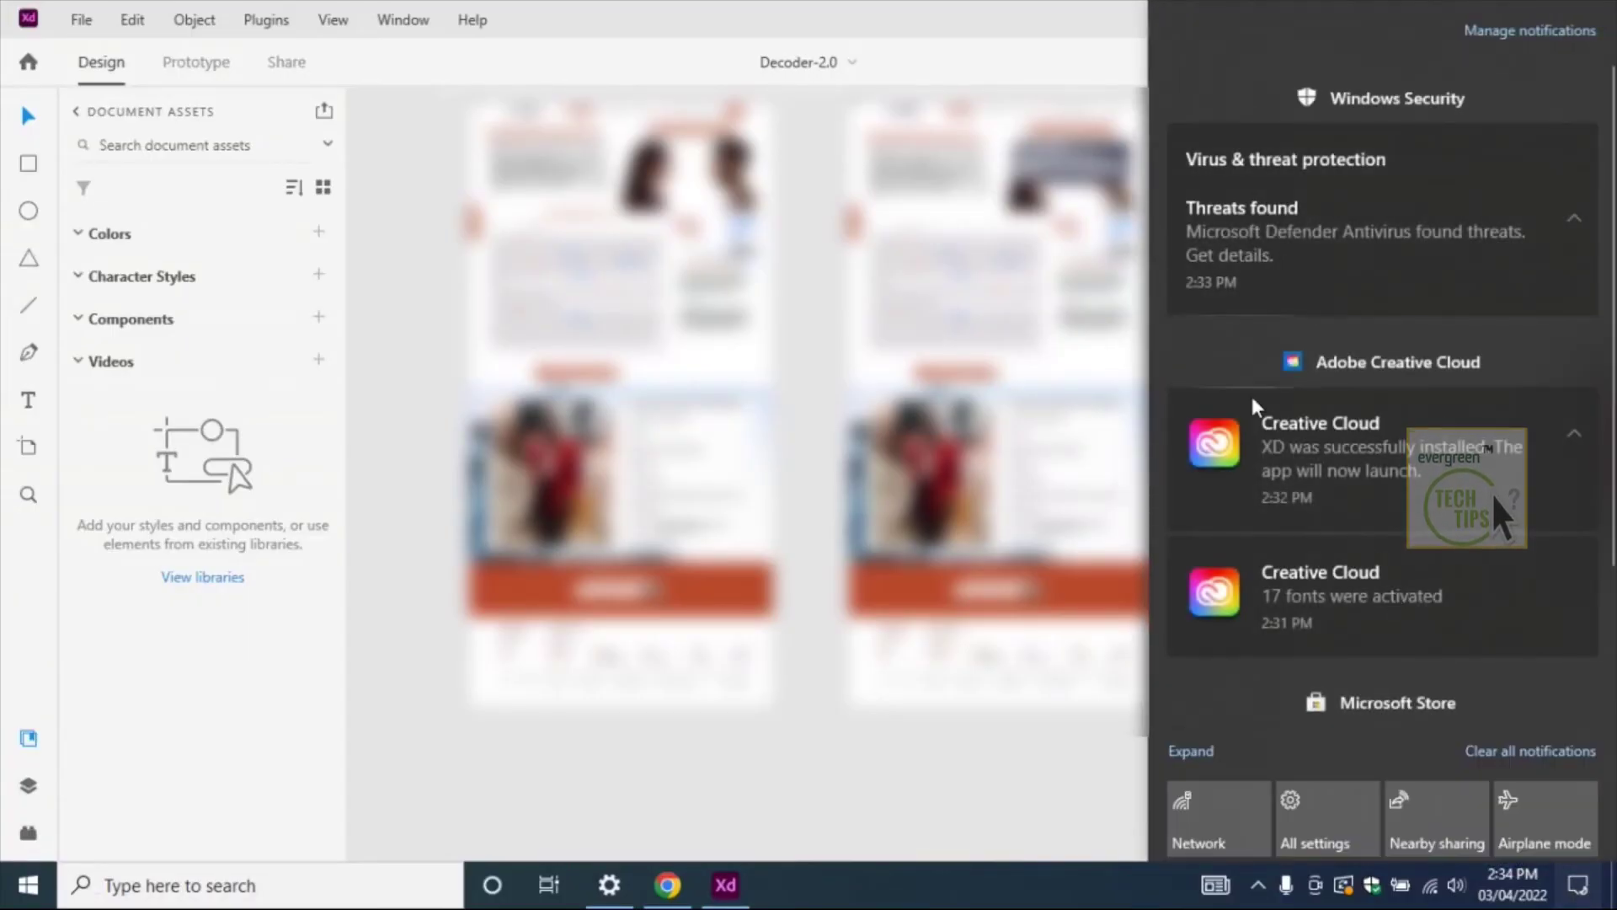
{"action": "left_click", "coordinate": [1570, 145]}
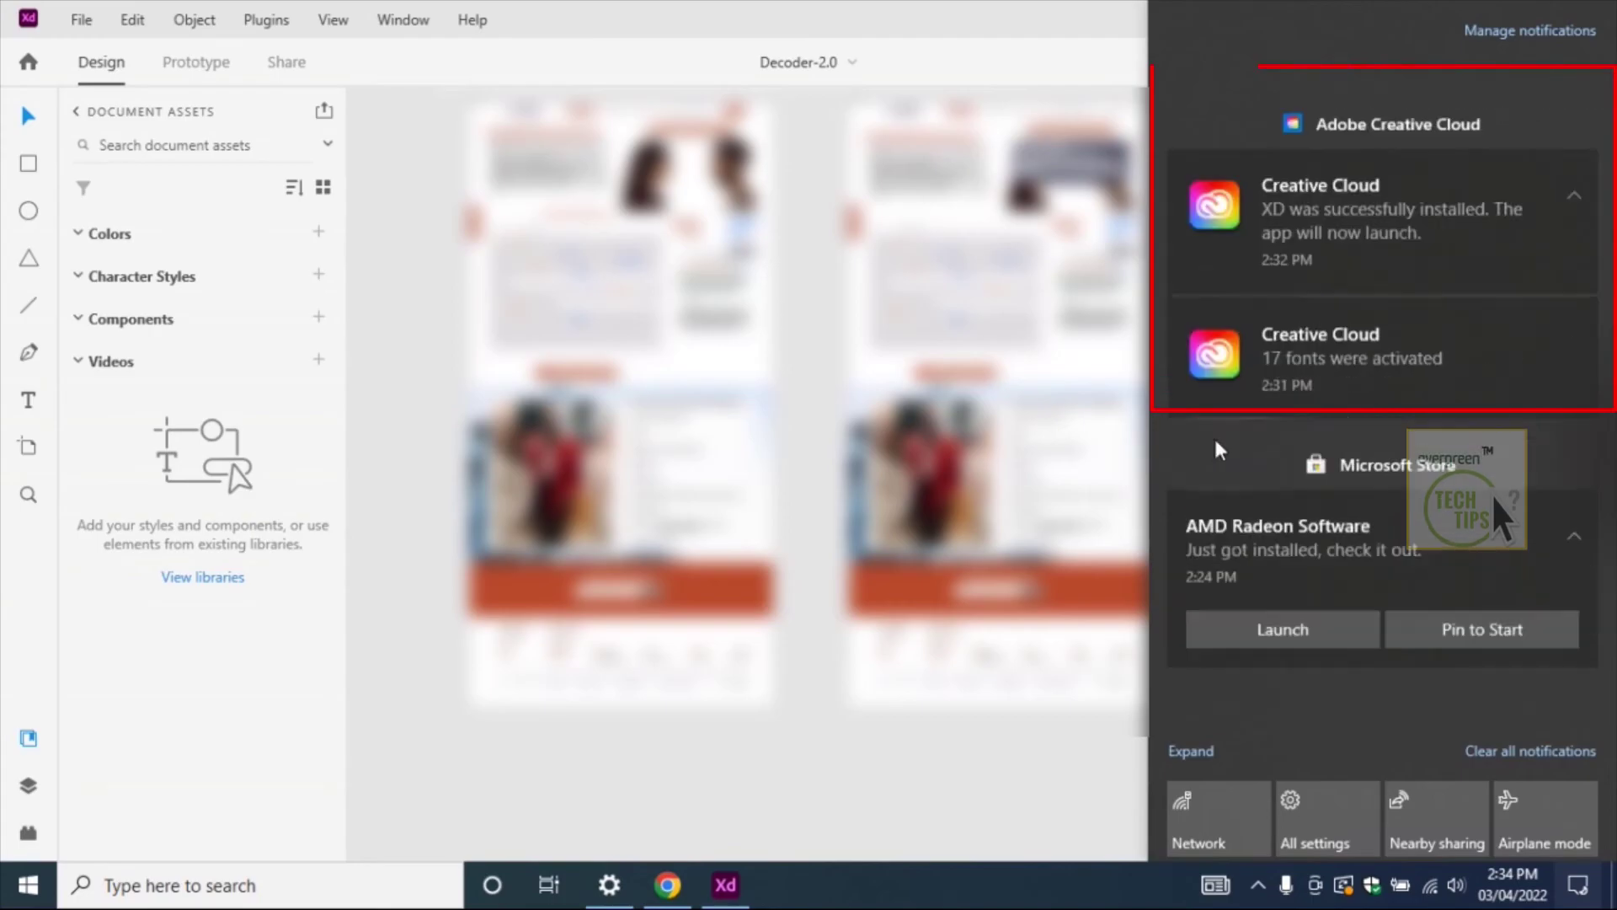
{"action": "mouse_move", "coordinate": [1226, 211]}
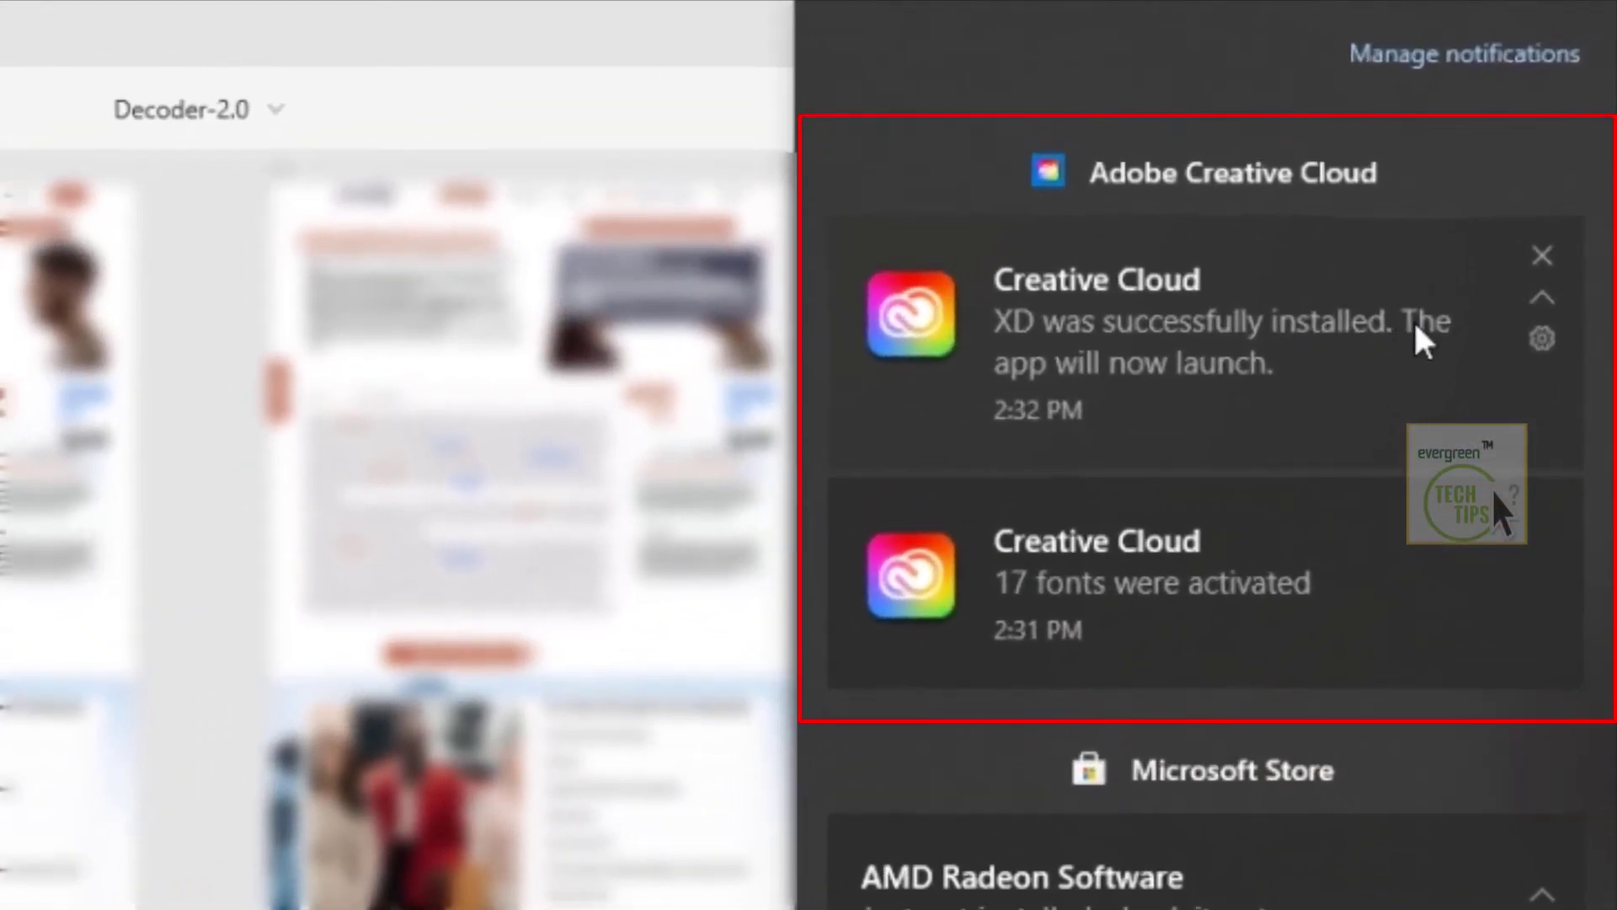
{"action": "mouse_move", "coordinate": [1192, 575]}
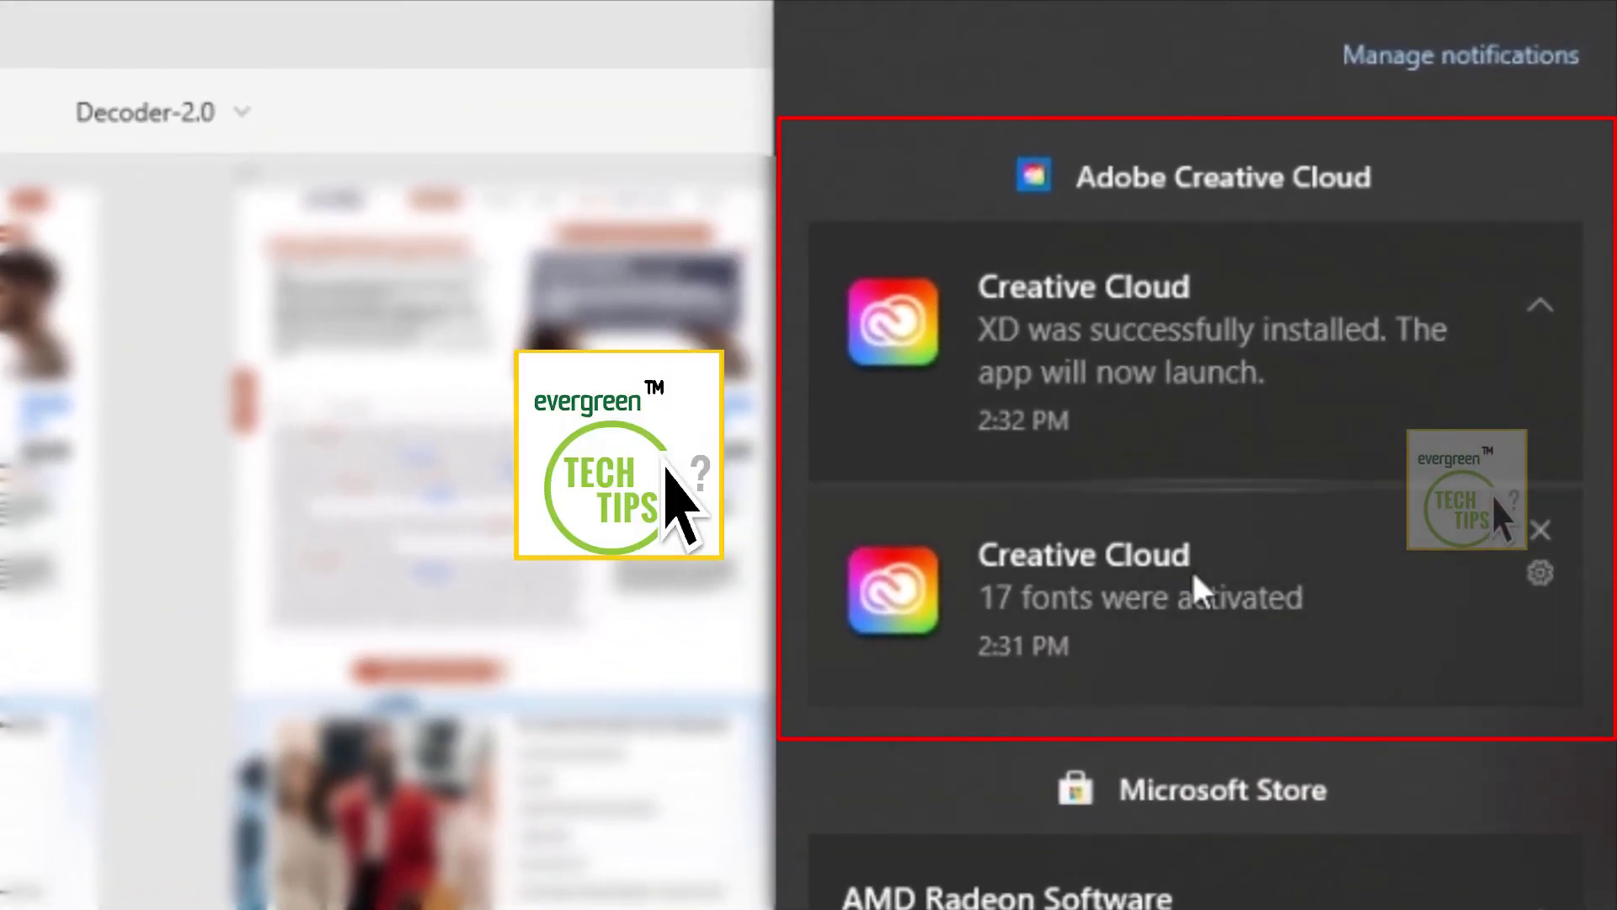